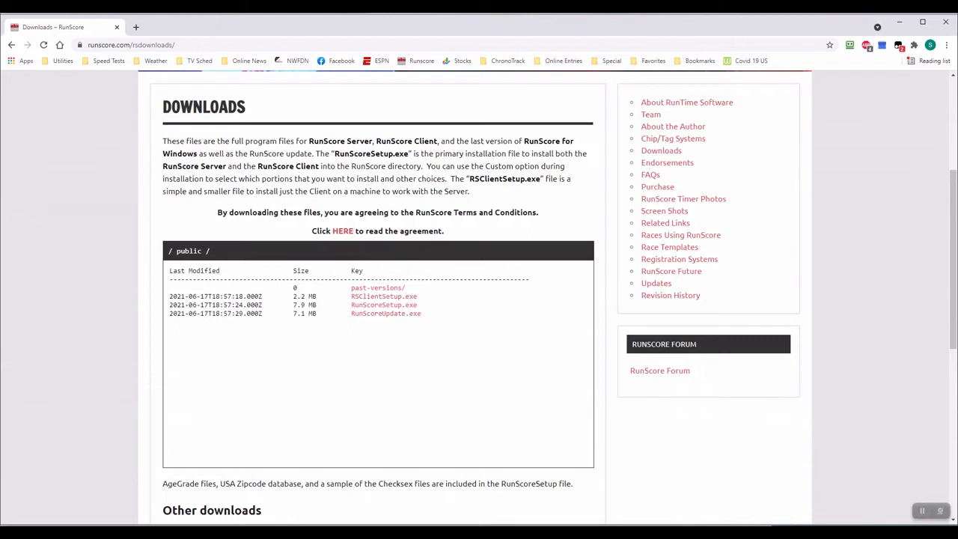
Look over the image listing the contents of RR_Results_Upload_Files.zip.
key(alt+Tab)
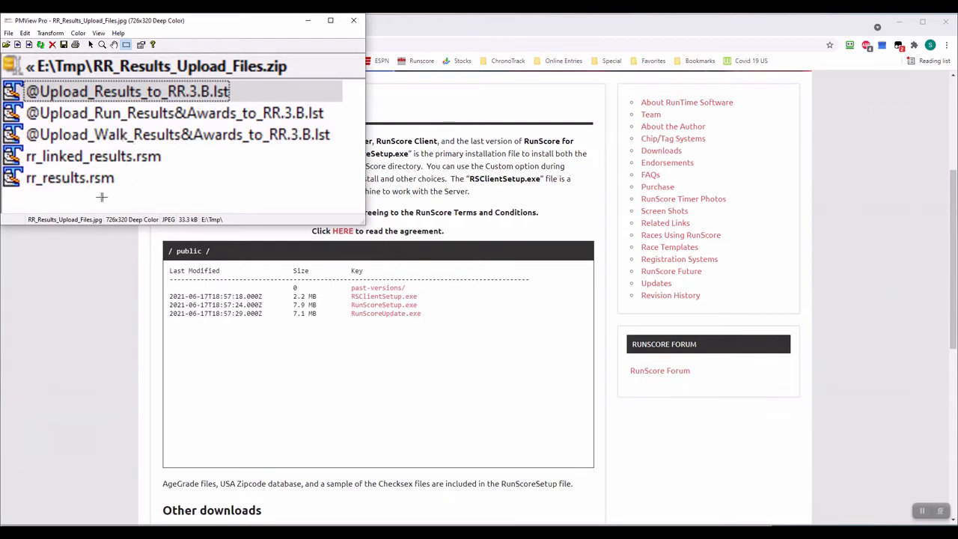
click(309, 21)
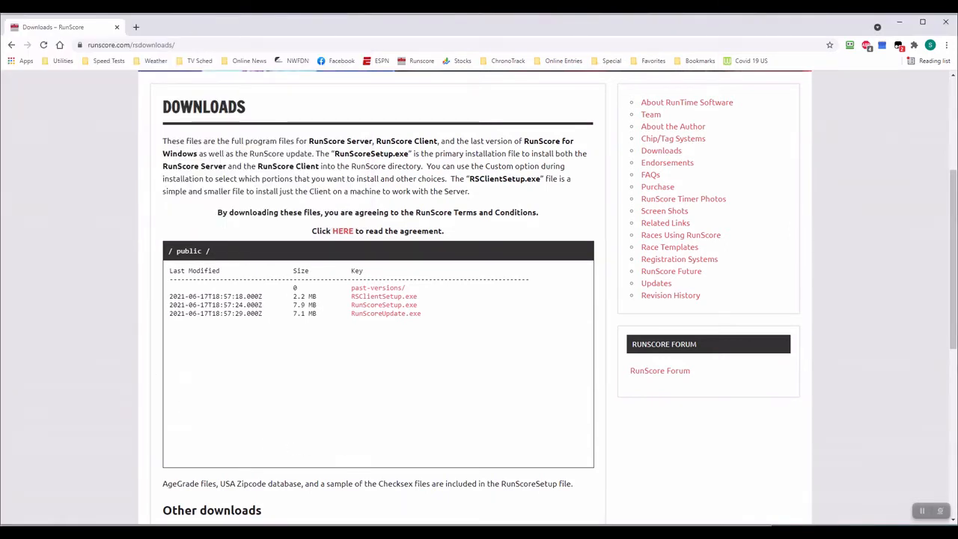
Switch to RunScore and open the recent race D:\Runscore\Tests\ResultsUpload\Entries.Frm.
mouse_move(430, 532)
click(430, 505)
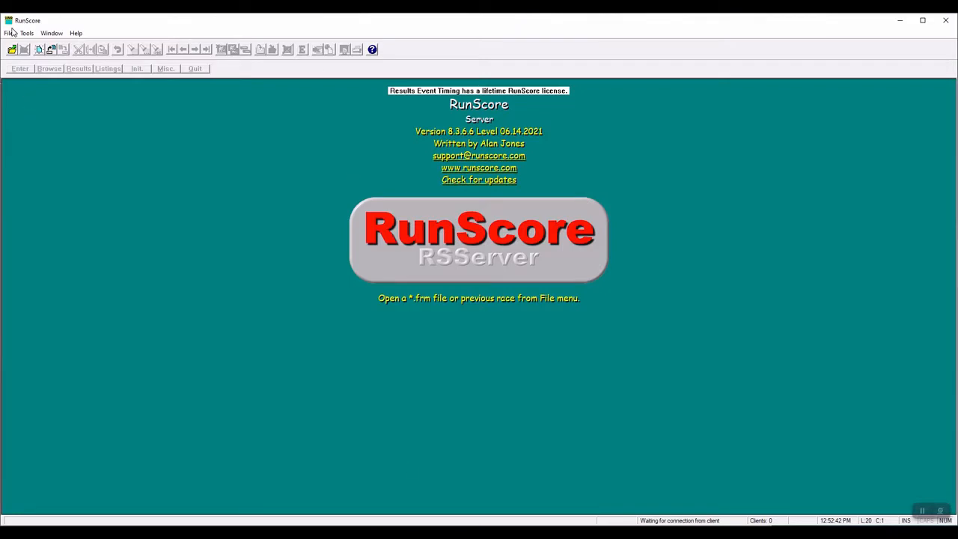
click(9, 33)
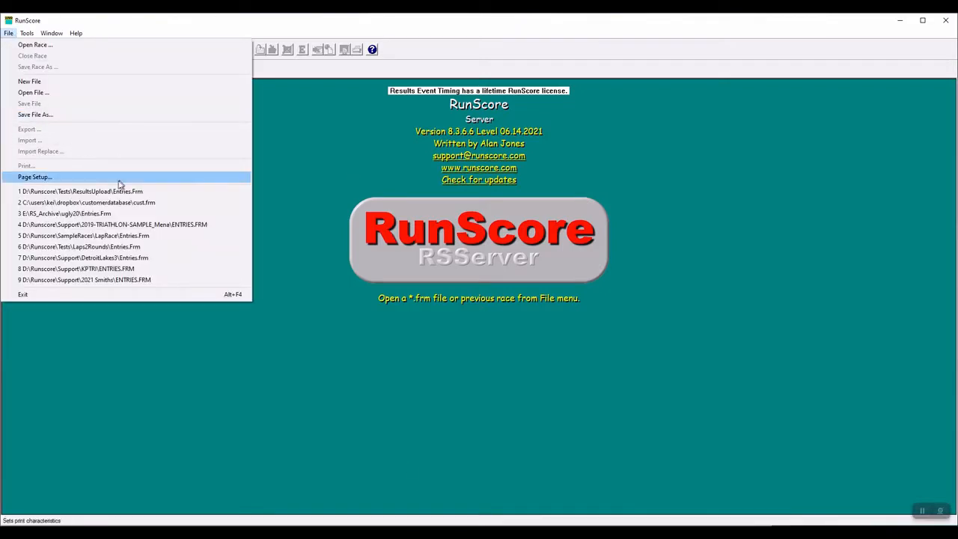
click(100, 193)
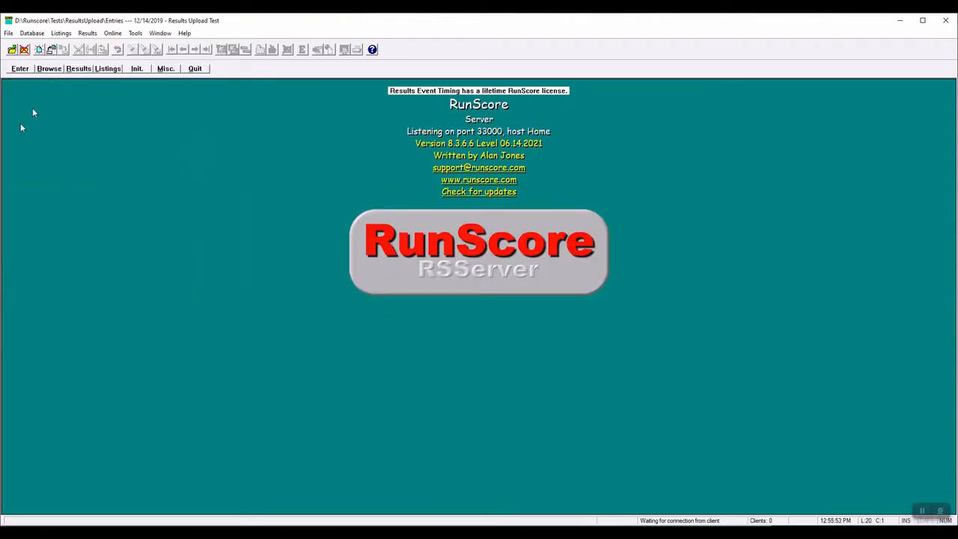
Check that RaceRoster is the chosen online system and log in to it with the saved credentials.
click(134, 35)
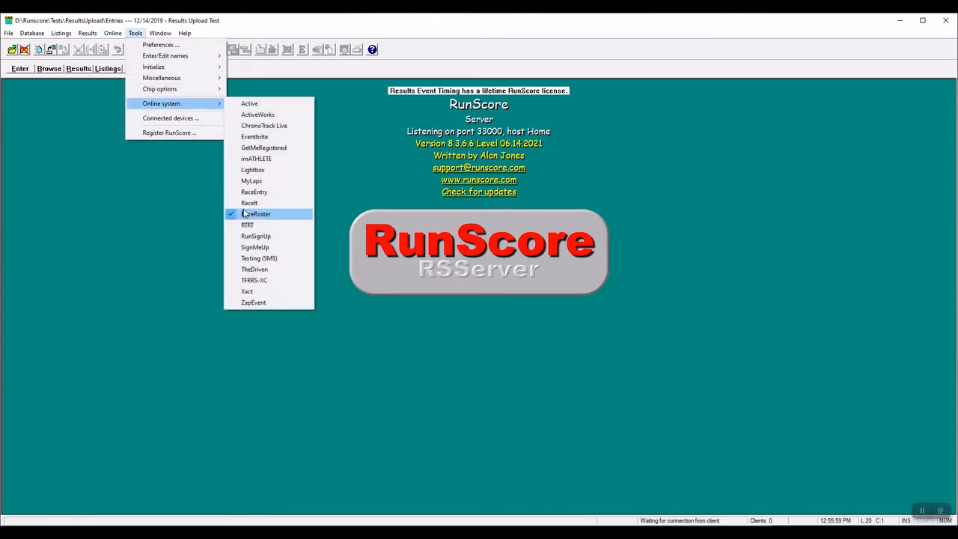
click(112, 33)
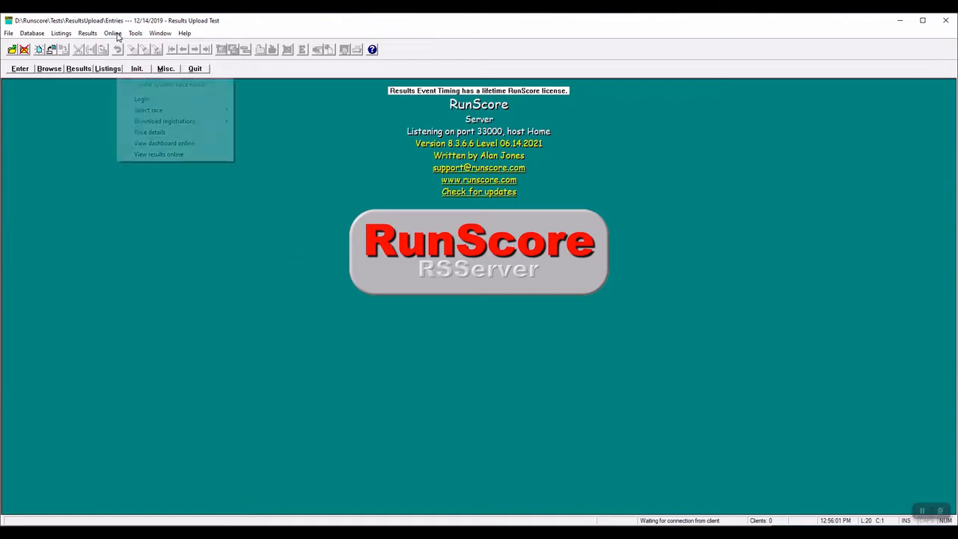
click(156, 98)
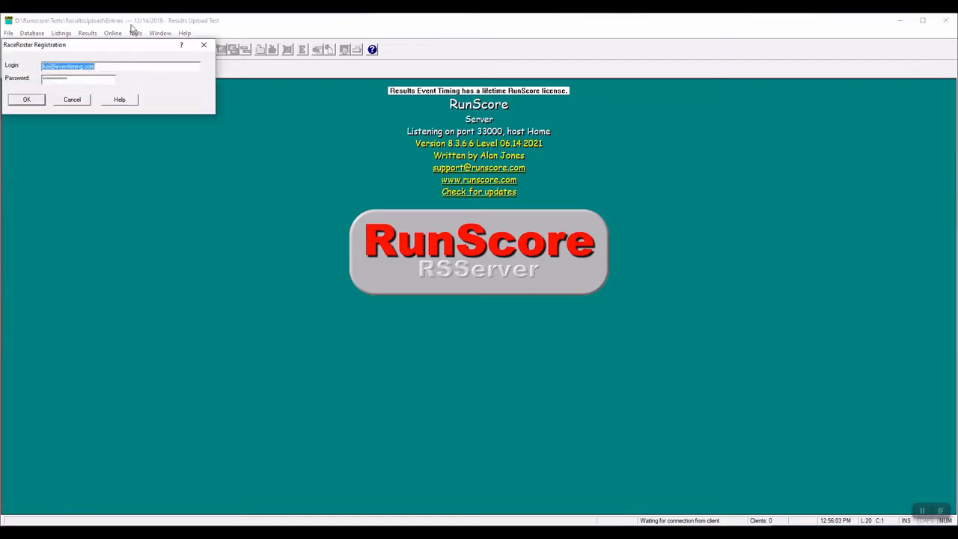
click(33, 101)
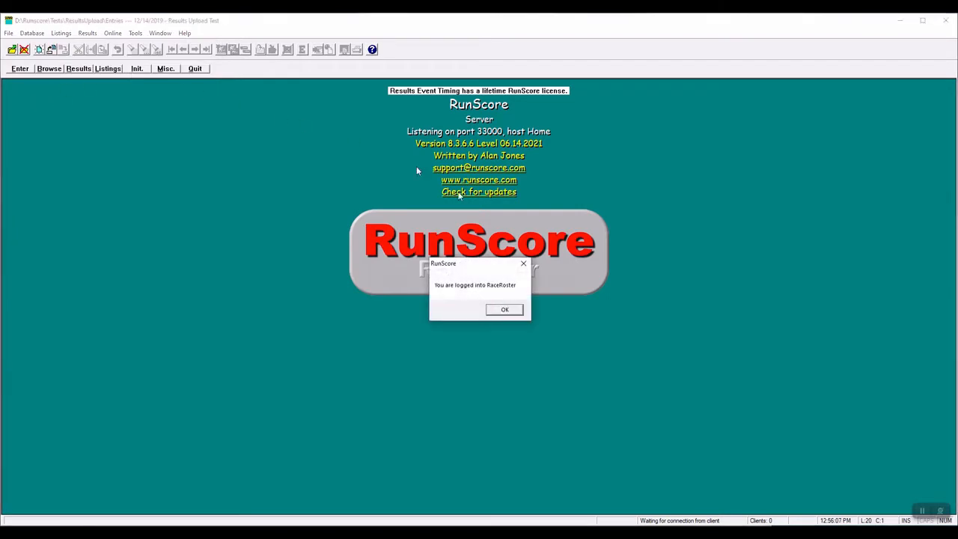
click(505, 309)
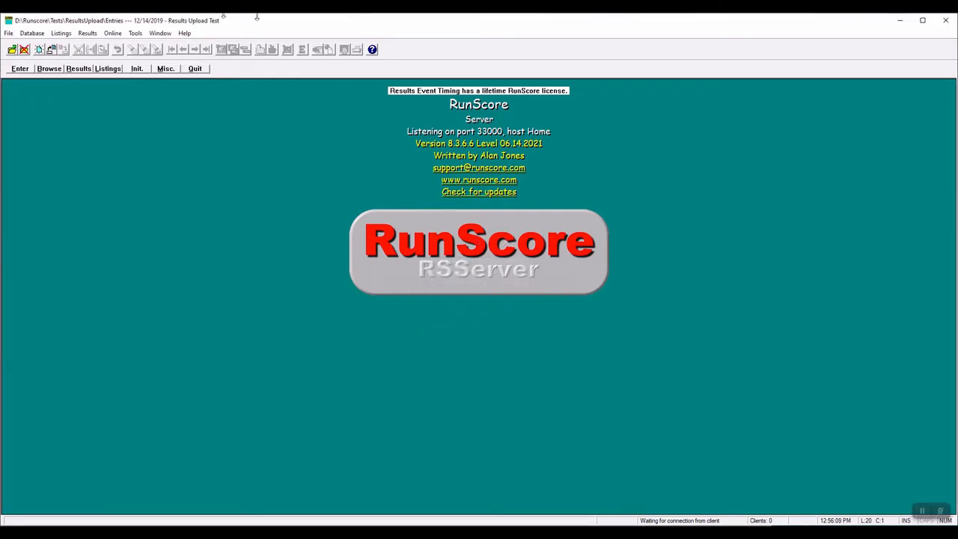
Check the online race details and open the race's online dashboard in the browser.
click(112, 33)
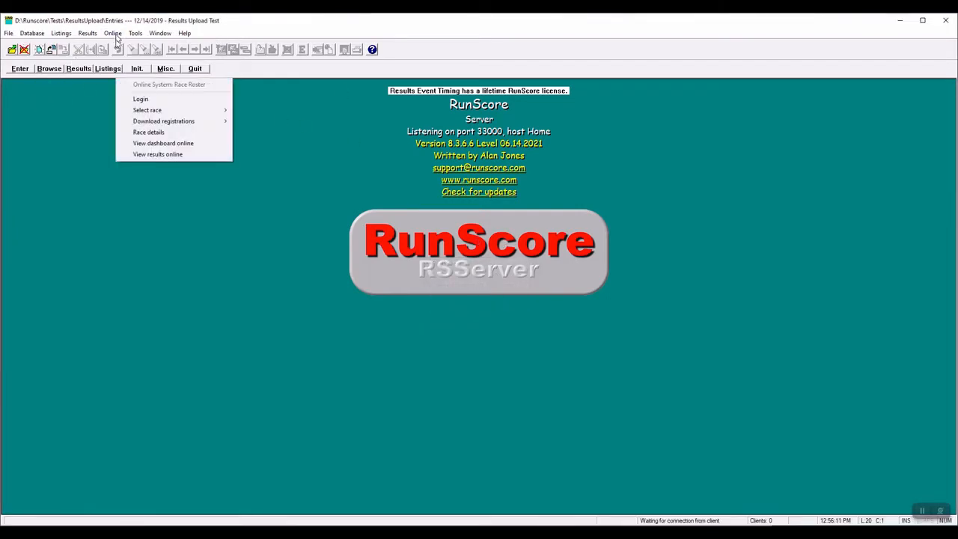
mouse_move(161, 114)
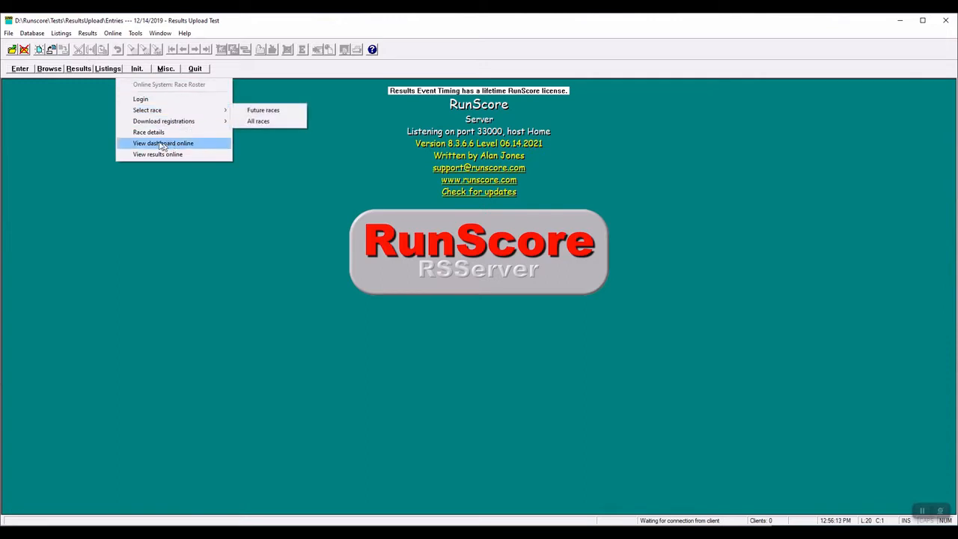
click(157, 134)
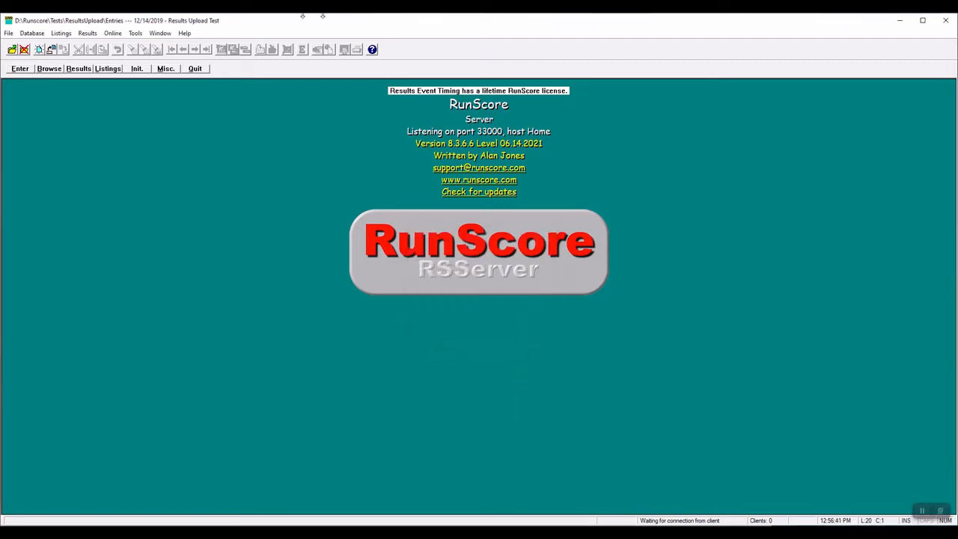
click(110, 34)
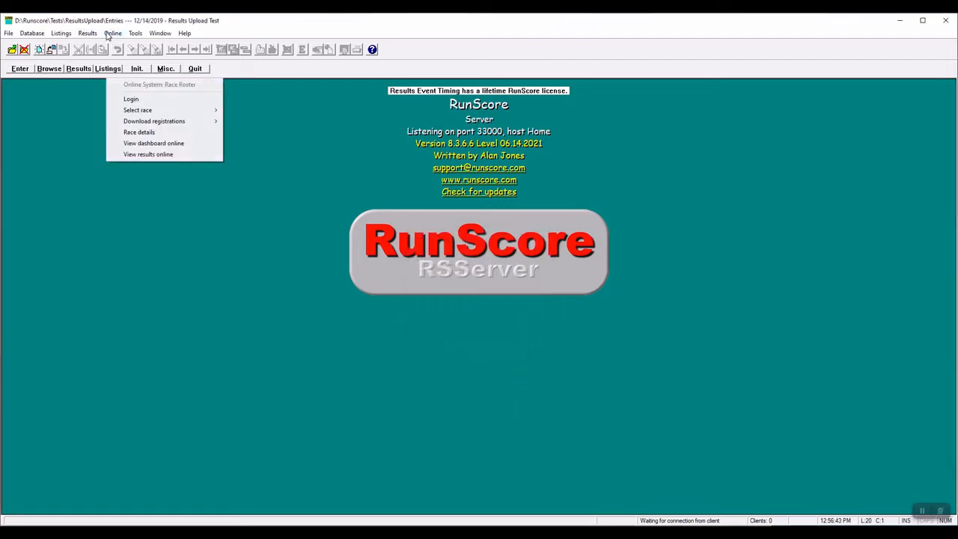
click(158, 142)
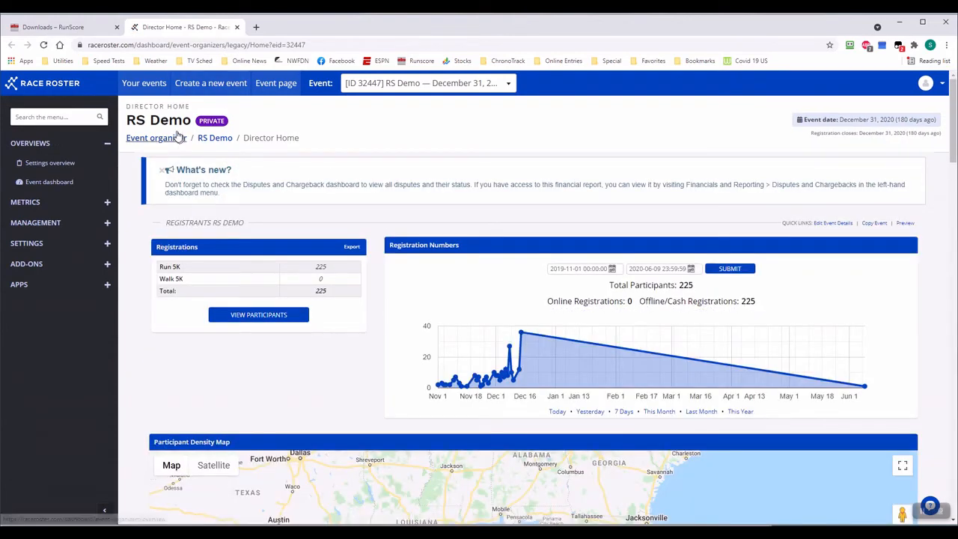
Search the Race Roster dashboard menu for "results" and open the Results app for RS Demo.
click(50, 118)
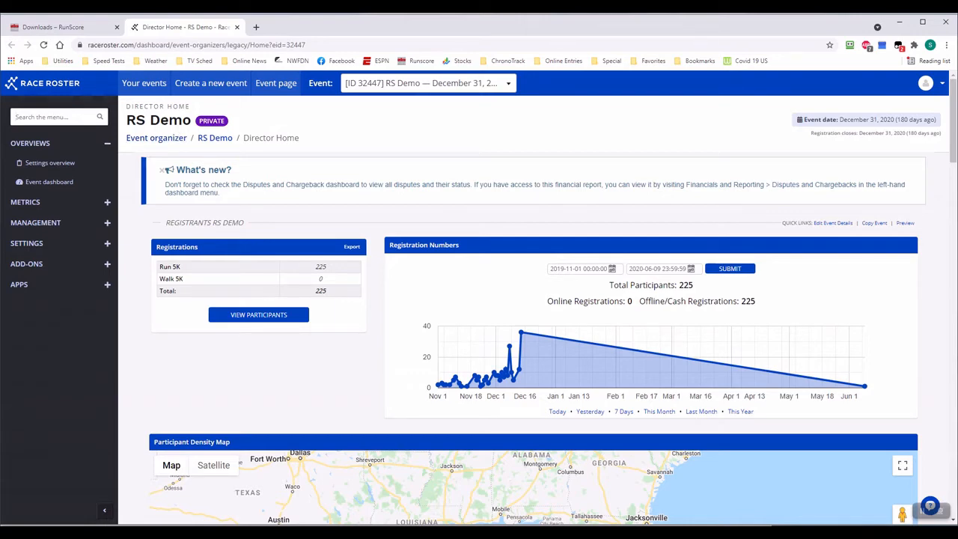
text(results)
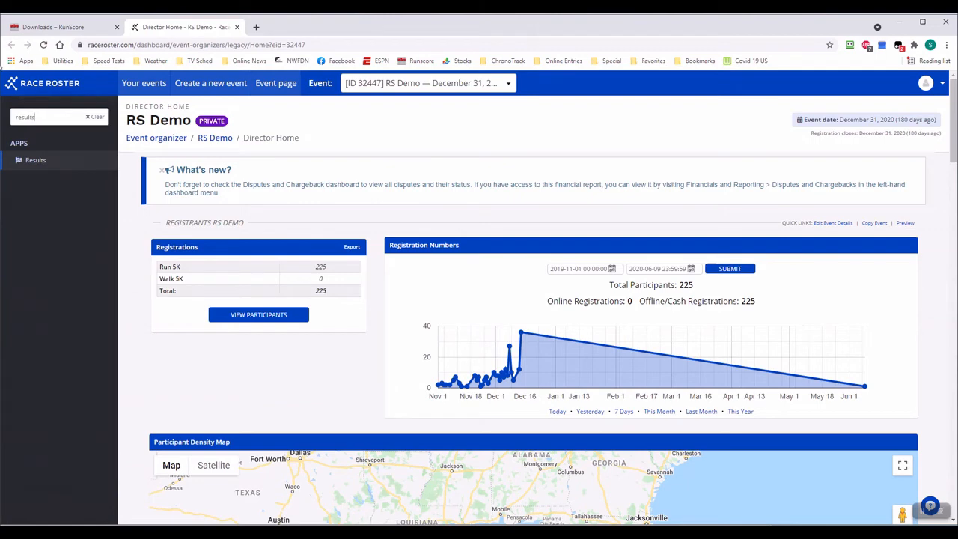
click(35, 161)
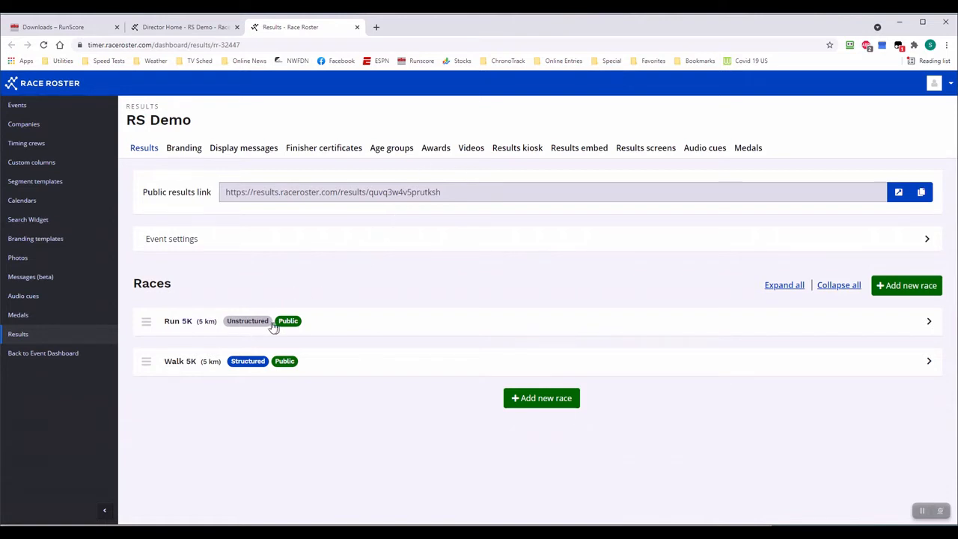
Set the result type of the Run 5K race to Structured and collapse its details.
click(316, 328)
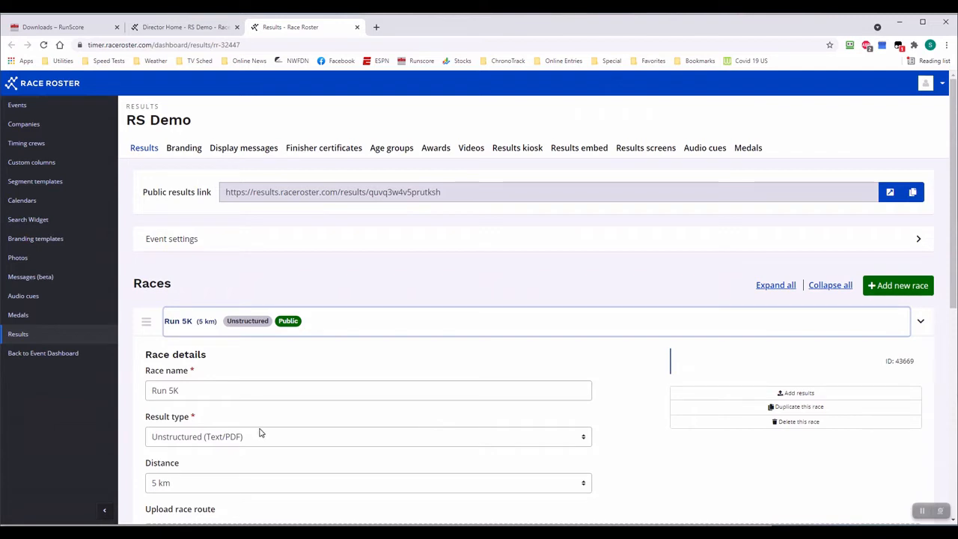
click(583, 440)
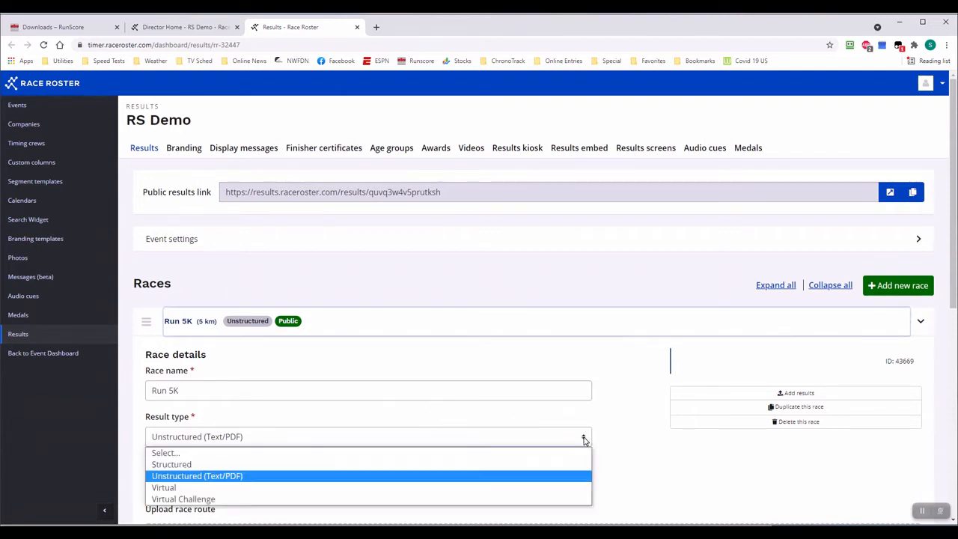
click(311, 465)
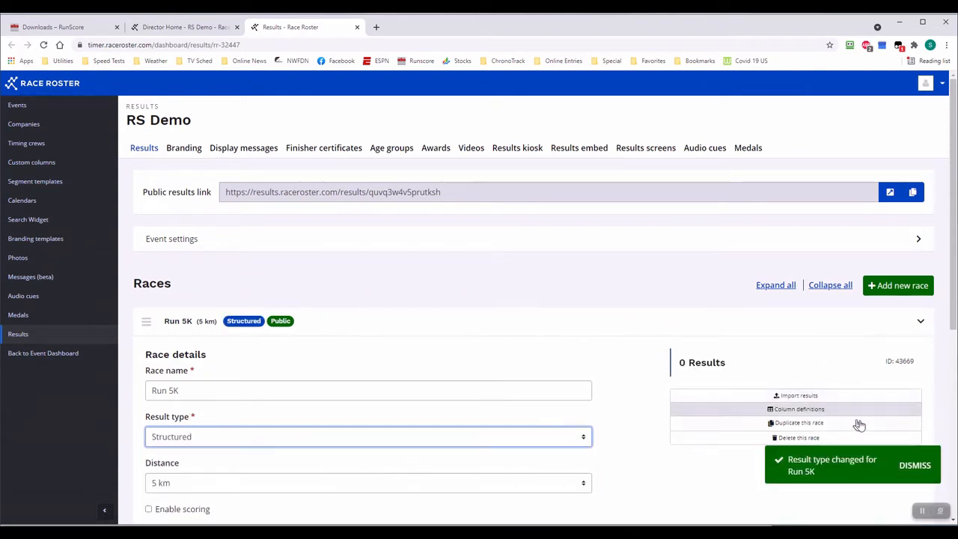
click(556, 321)
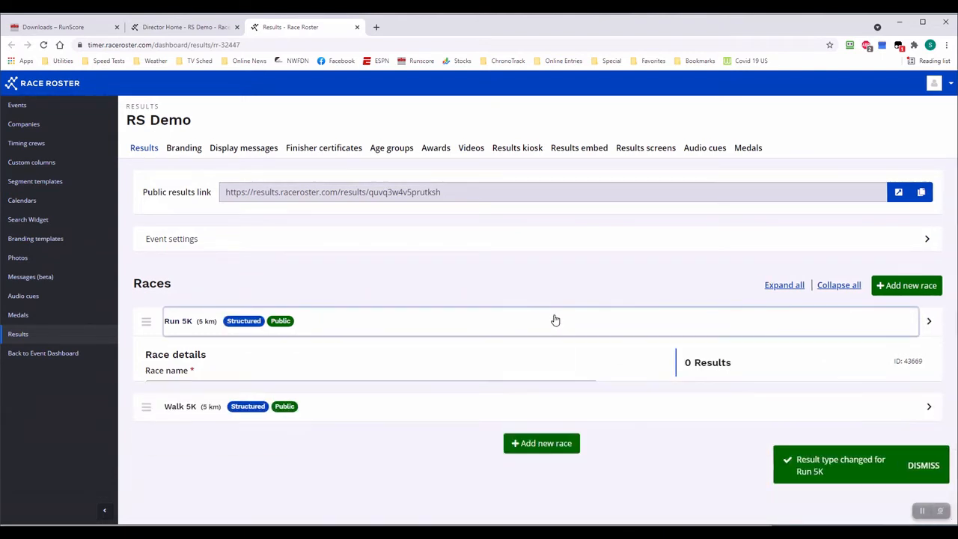
Review the race details and results settings of the Run 5K and Walk 5K races, and close the results page.
click(328, 320)
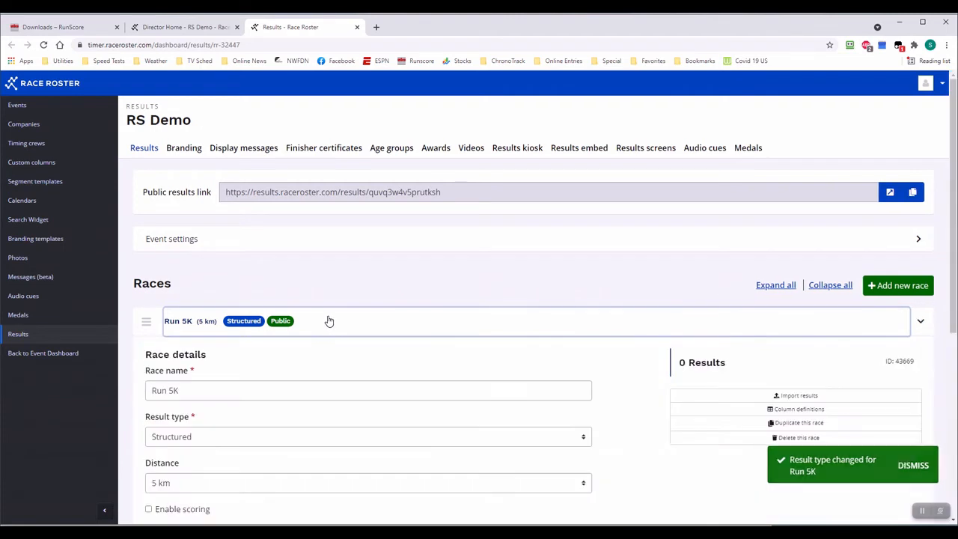
scroll(329, 320, down, 3)
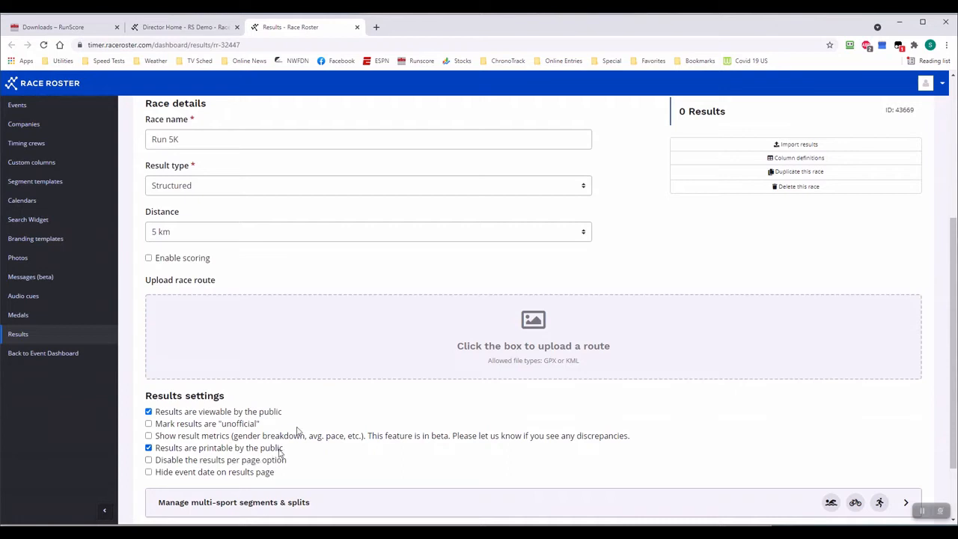
scroll(436, 184, up, 2)
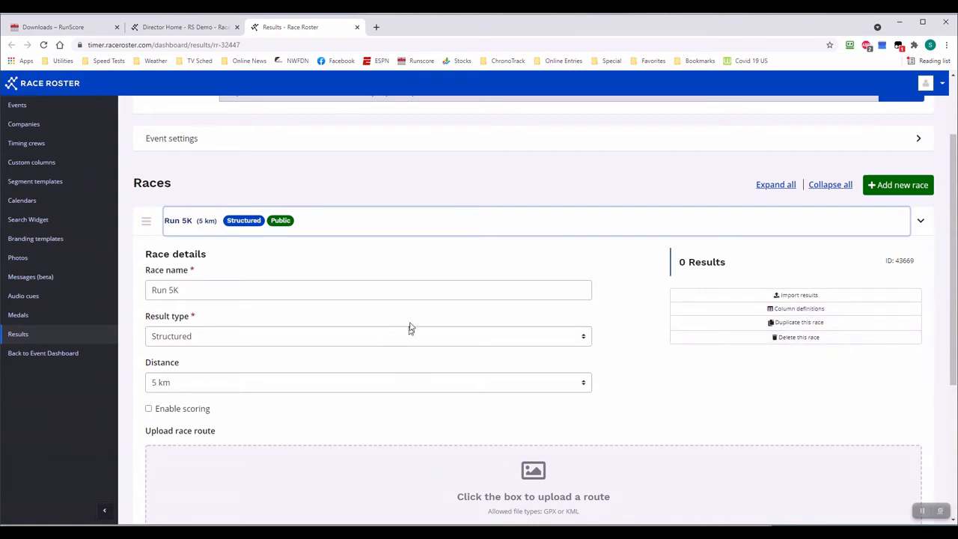
scroll(484, 315, down, 3)
scroll(484, 314, down, 3)
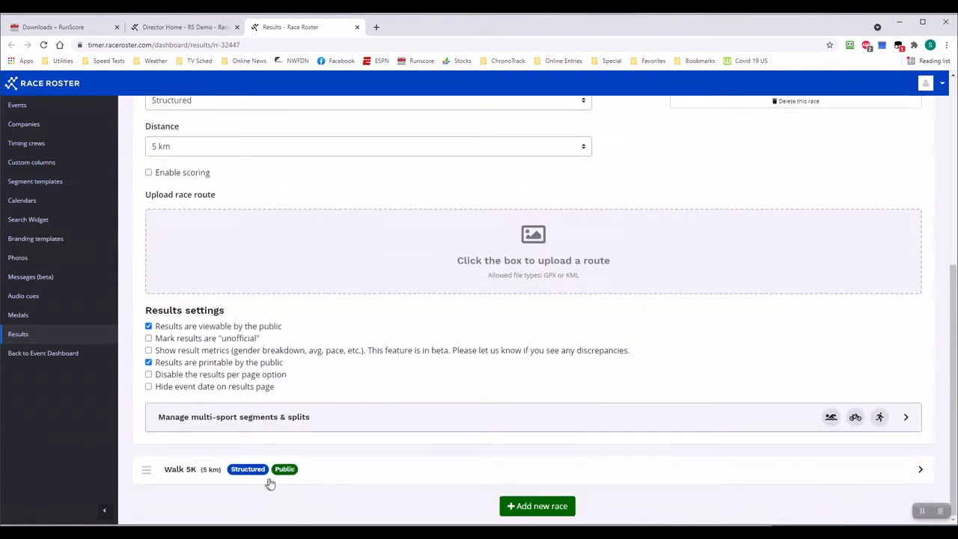
click(277, 477)
scroll(415, 336, down, 5)
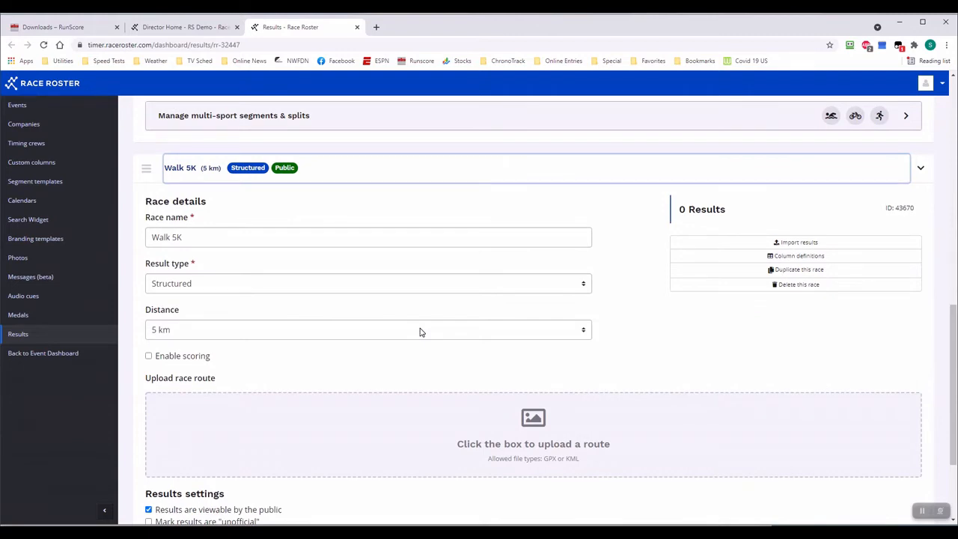
scroll(421, 332, down, 3)
scroll(421, 332, up, 3)
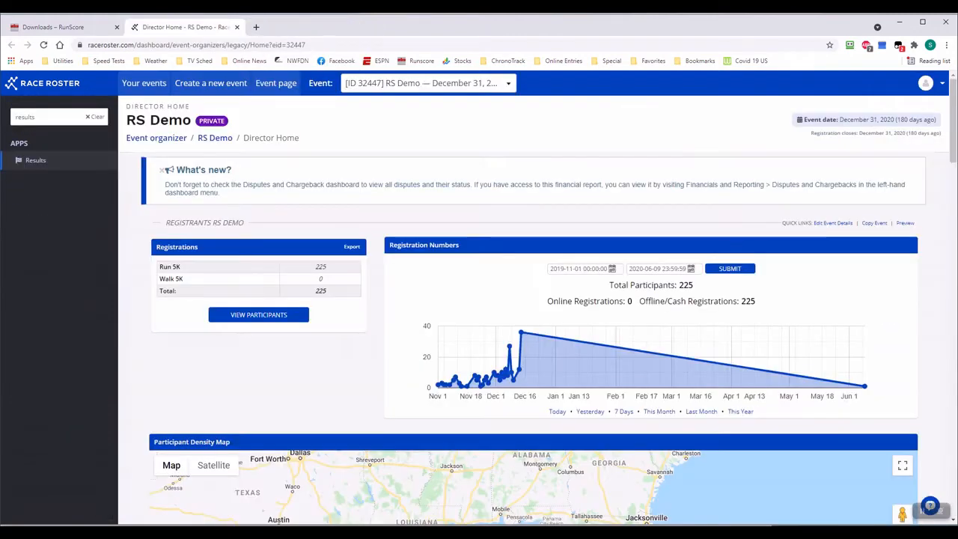
click(357, 27)
key(alt+Tab)
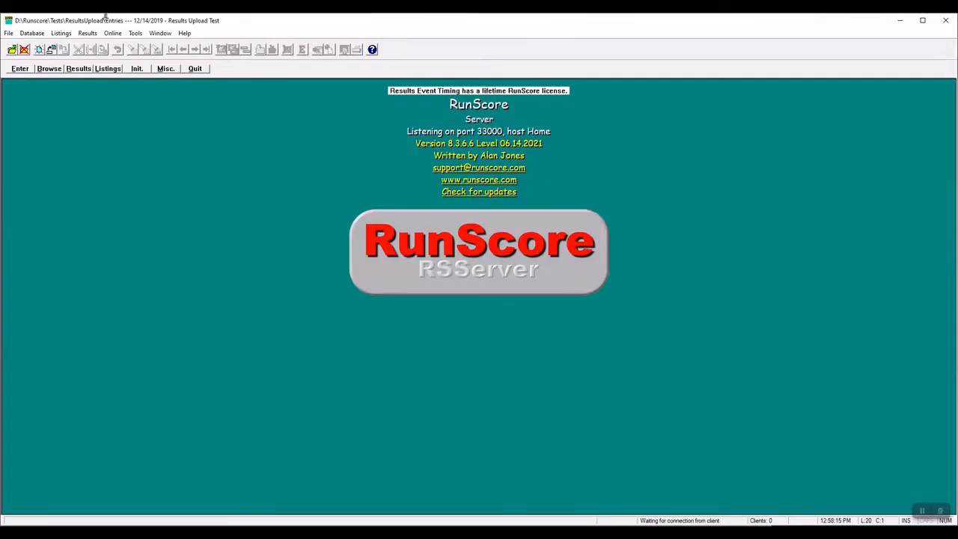
click(107, 69)
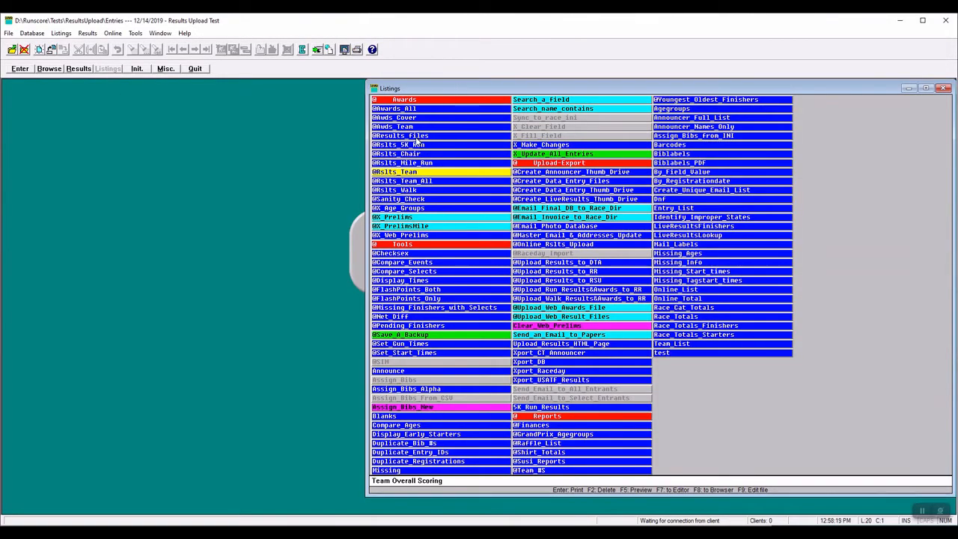
click(414, 145)
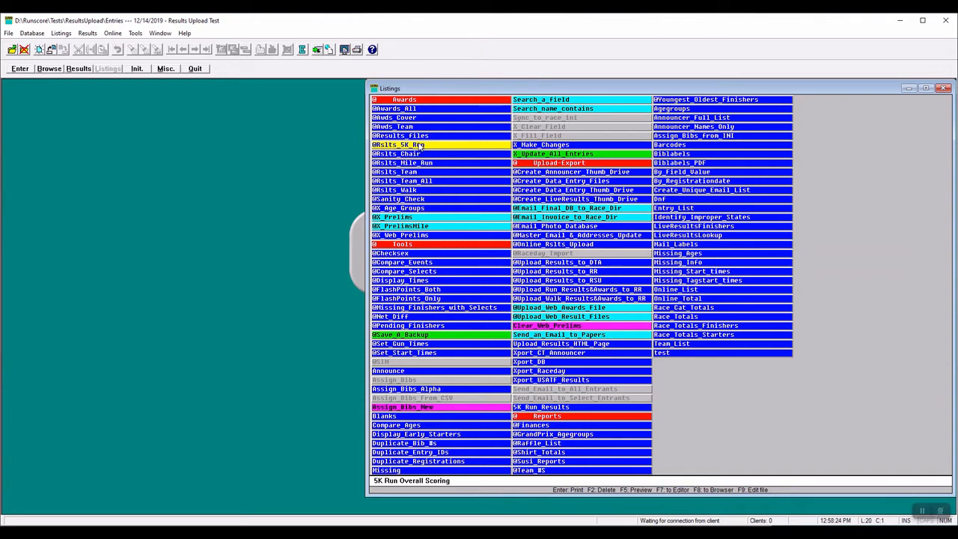
right_click(420, 146)
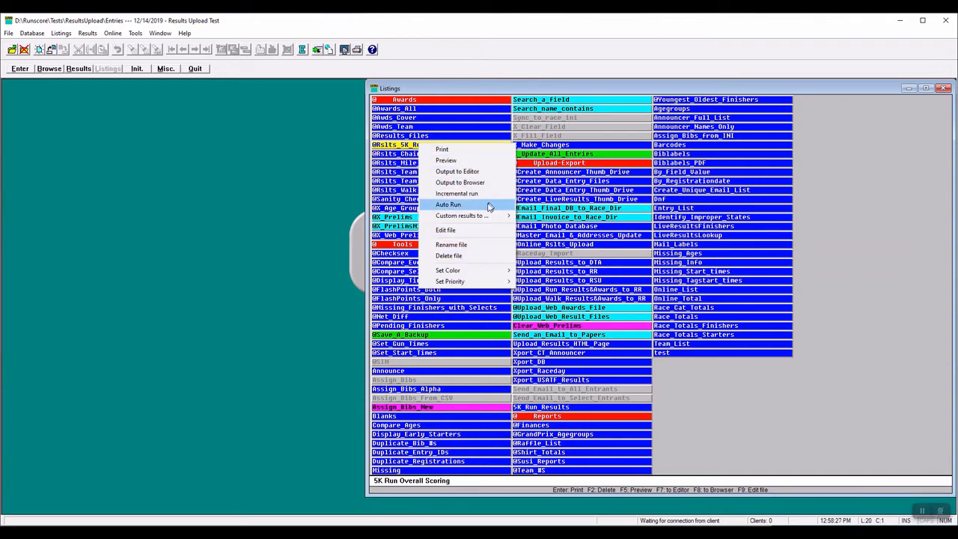
mouse_move(485, 216)
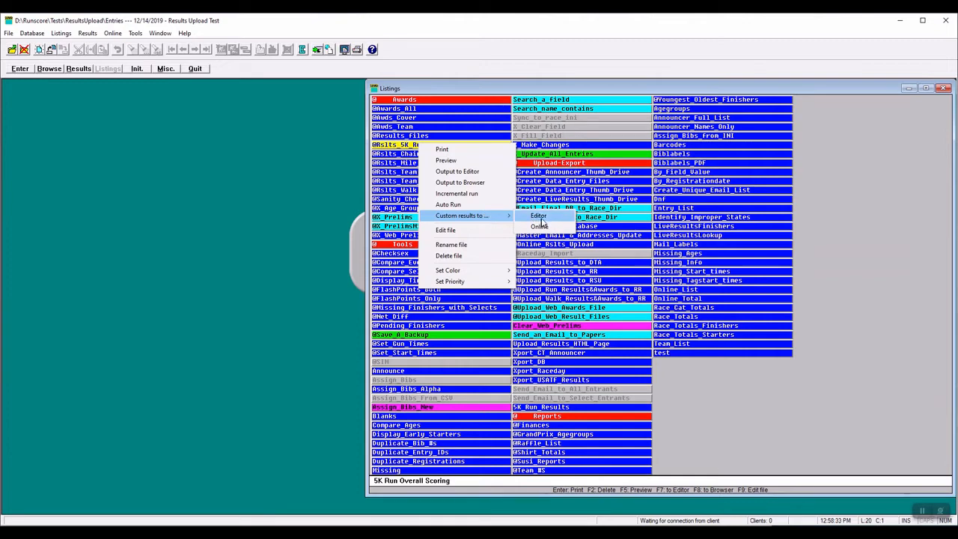
click(539, 217)
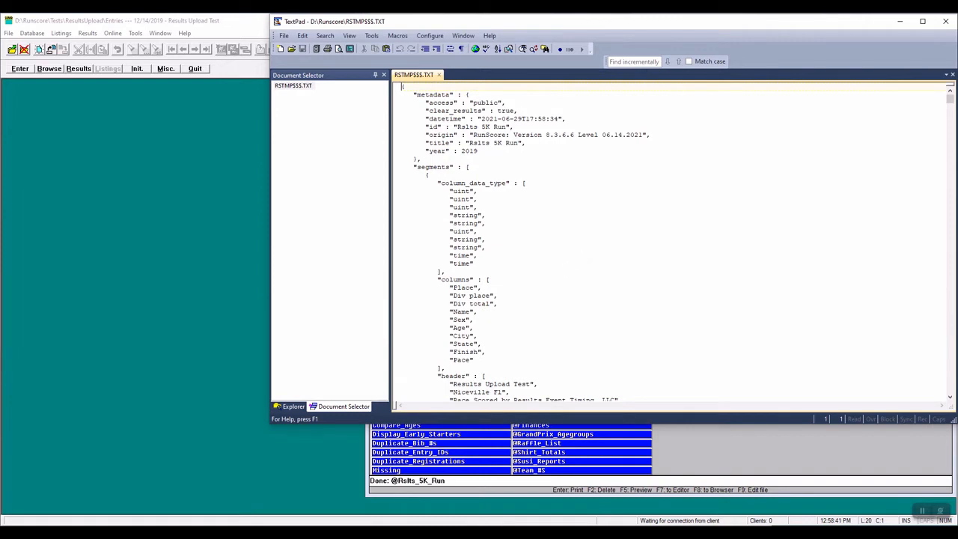
scroll(615, 244, down, 3)
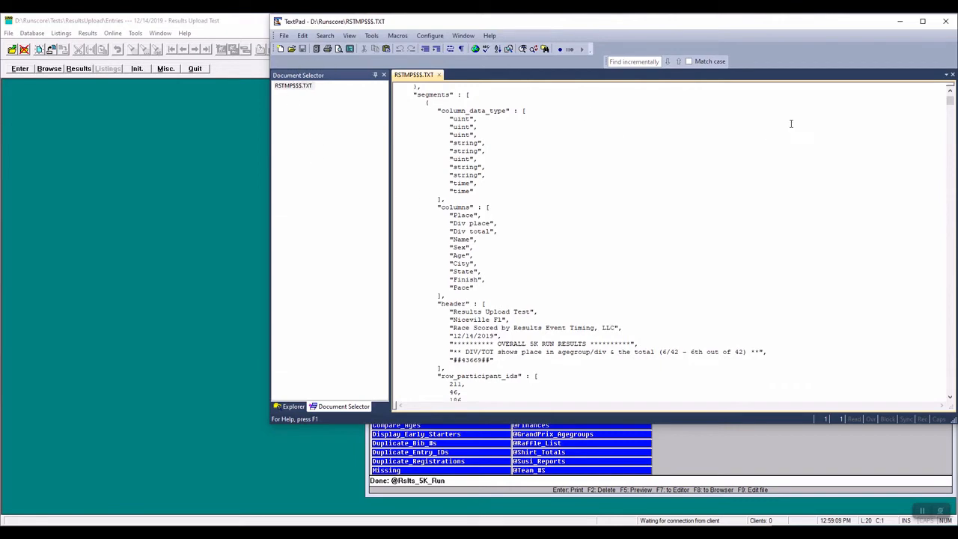
Close the editor output, view the RS Demo results page online before uploading, and return to the RunScore listings.
click(945, 24)
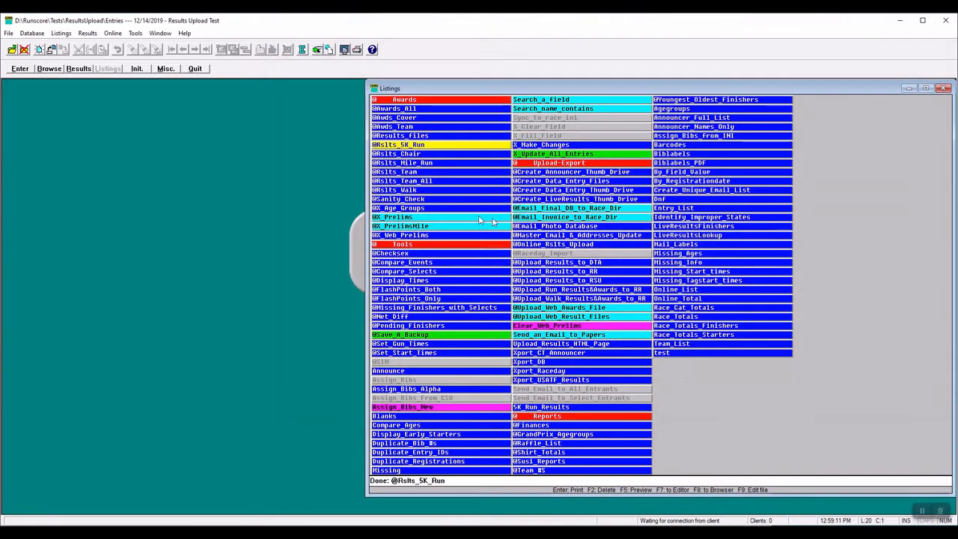
right_click(448, 147)
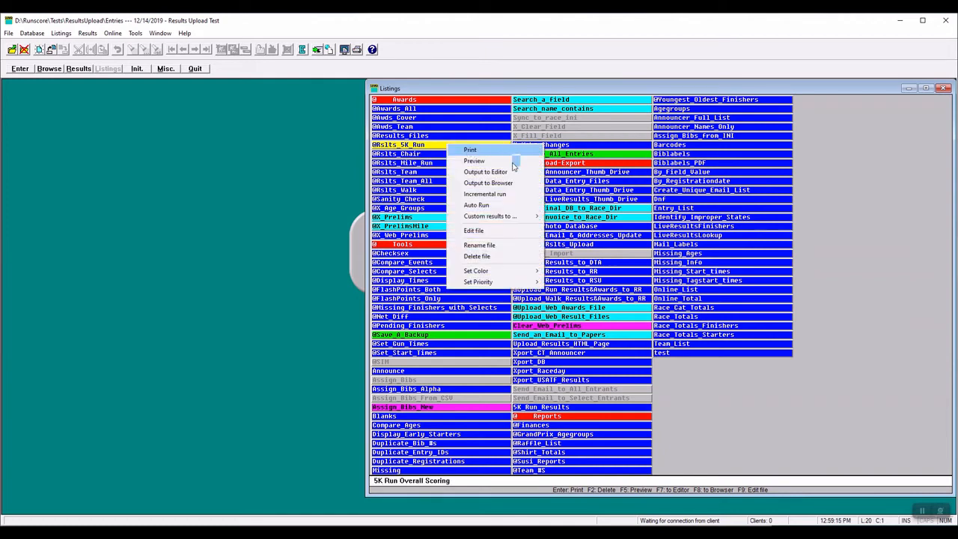
click(112, 33)
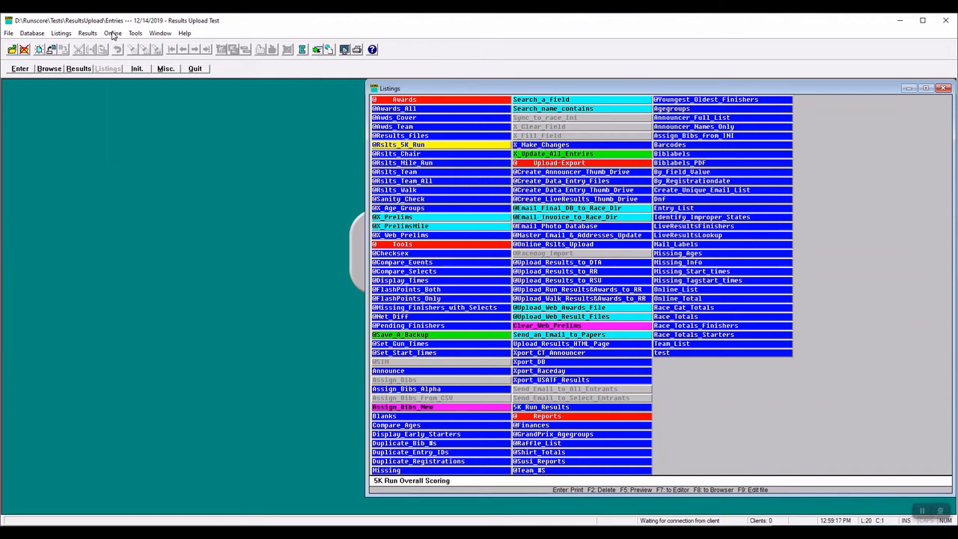
click(112, 33)
click(152, 156)
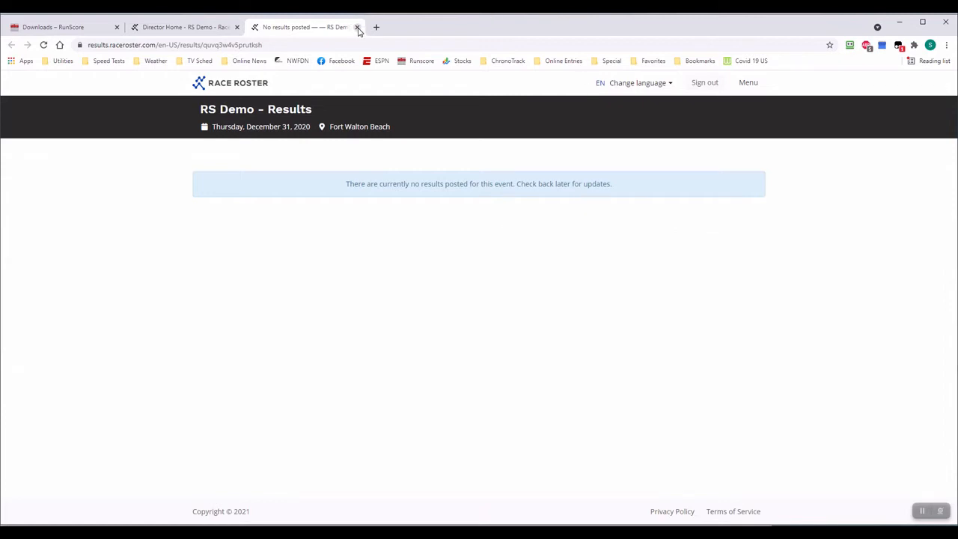
click(357, 27)
key(alt+Tab)
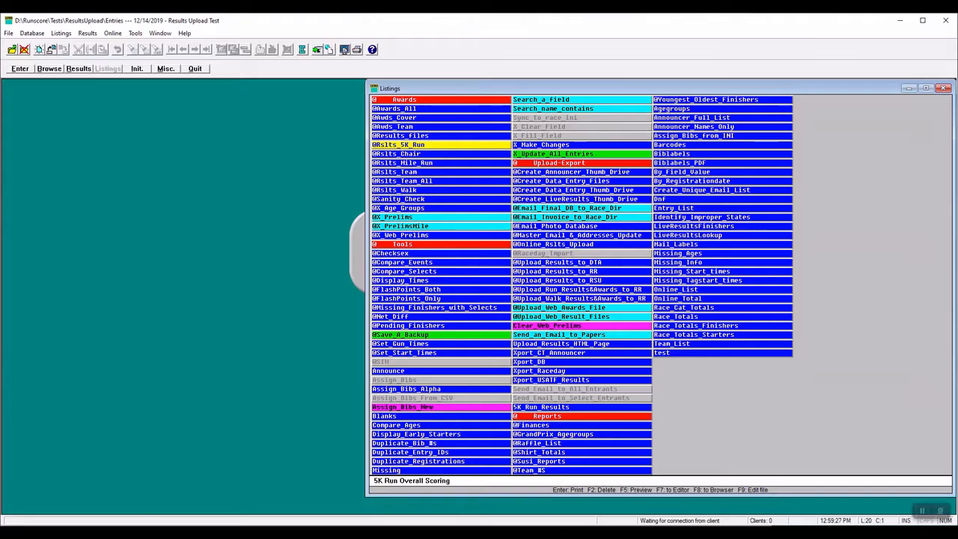
right_click(430, 148)
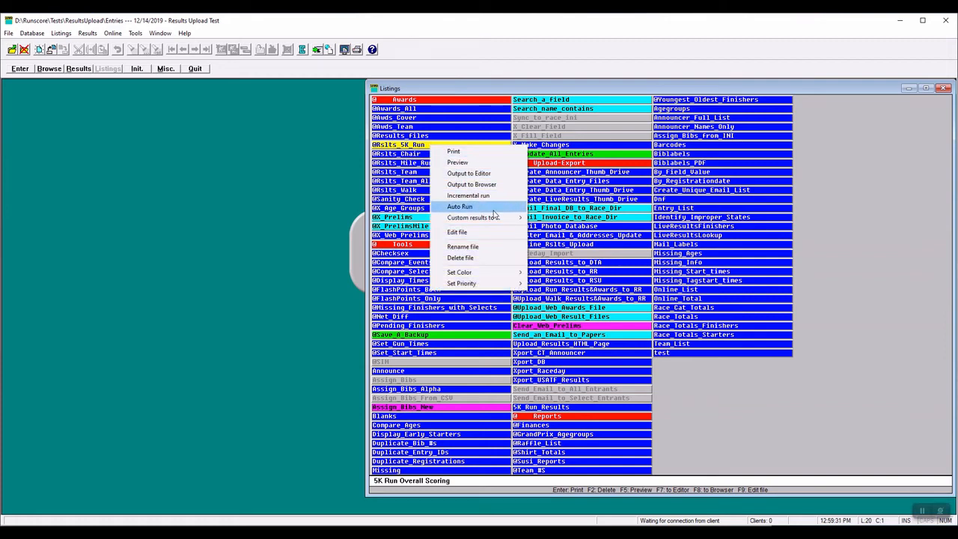
mouse_move(494, 218)
click(543, 229)
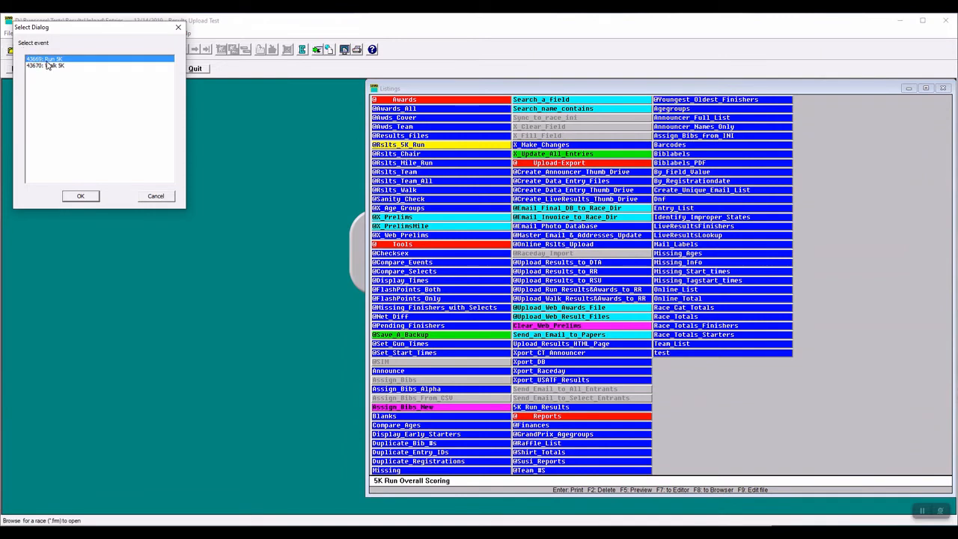
click(81, 196)
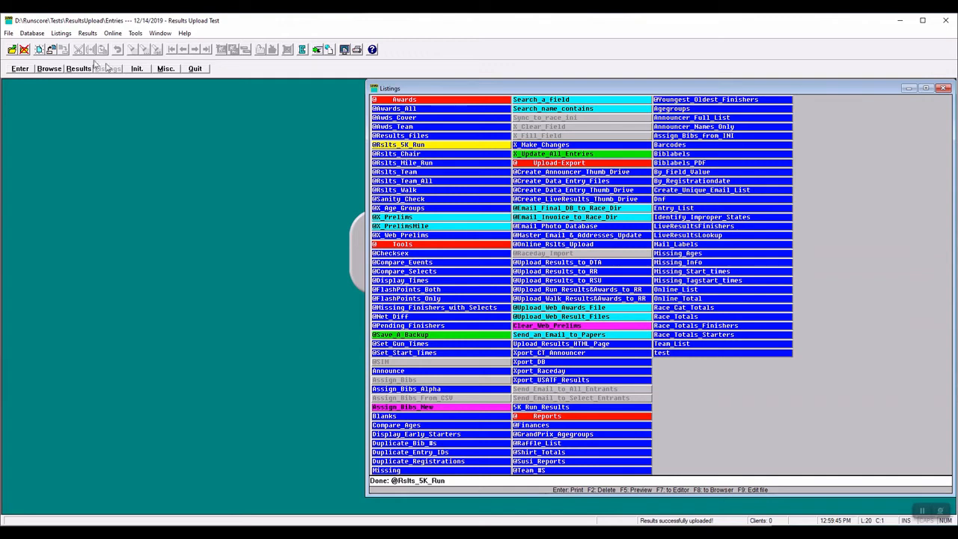
View the Run 5K results online, examine the first-place finisher's result details, and close the page.
click(114, 34)
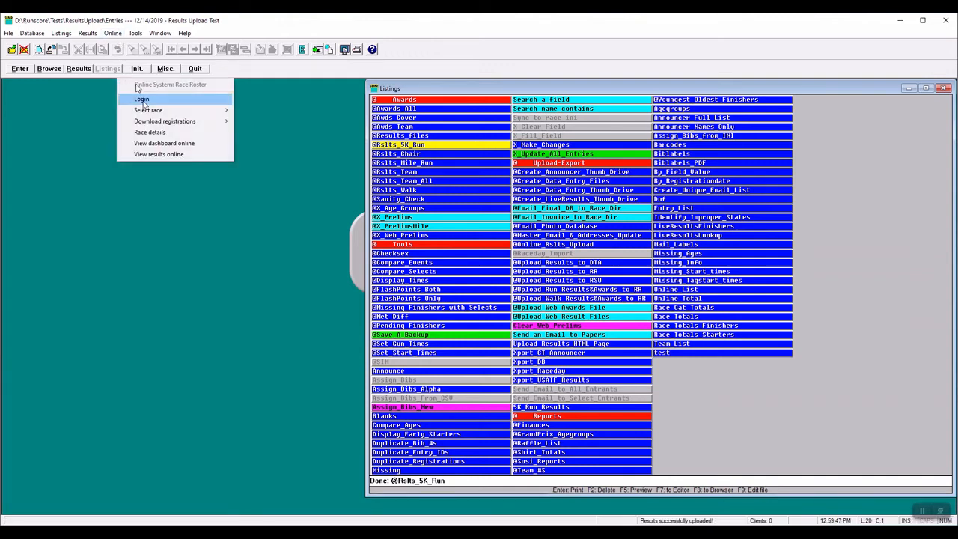
click(166, 154)
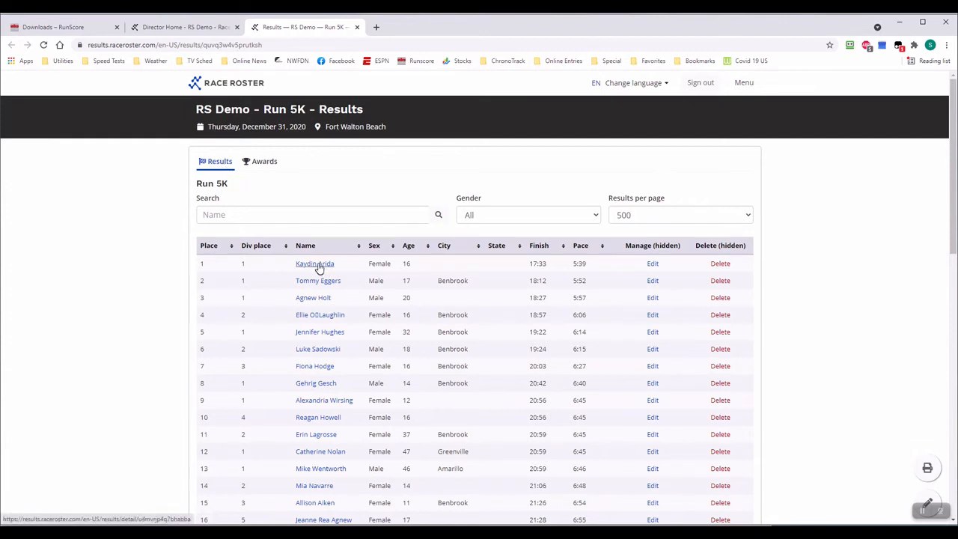
click(315, 264)
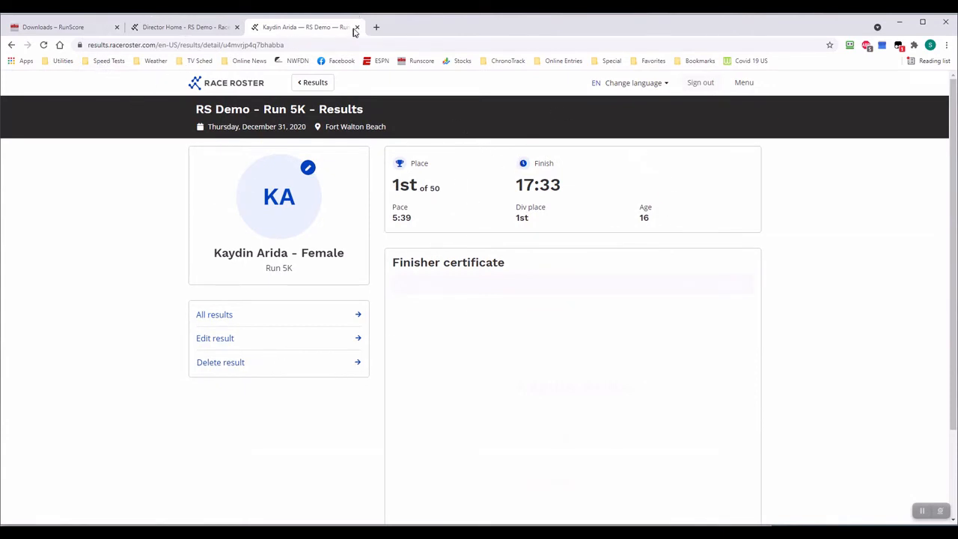
click(359, 28)
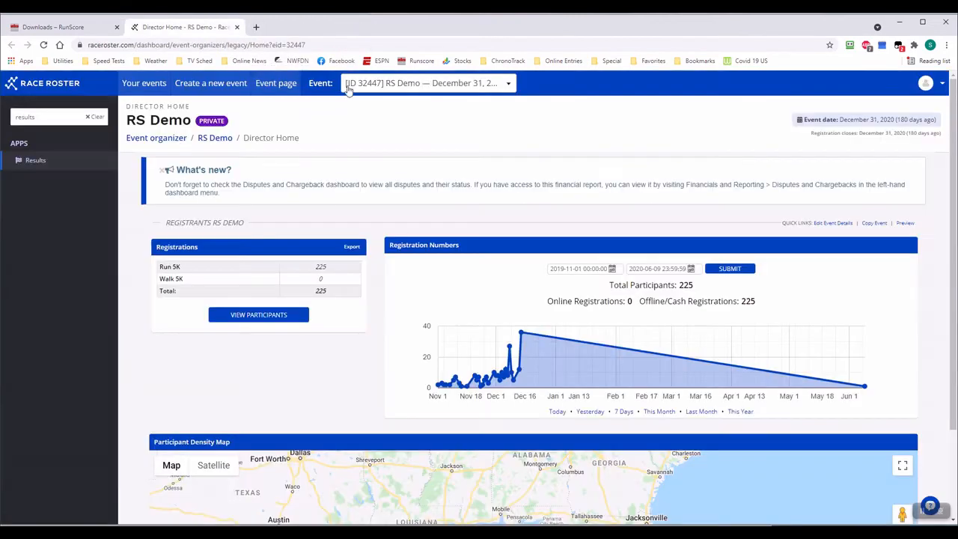
Open the Results app for RS Demo, view the Run 5K results from there, and return to RunScore.
click(35, 162)
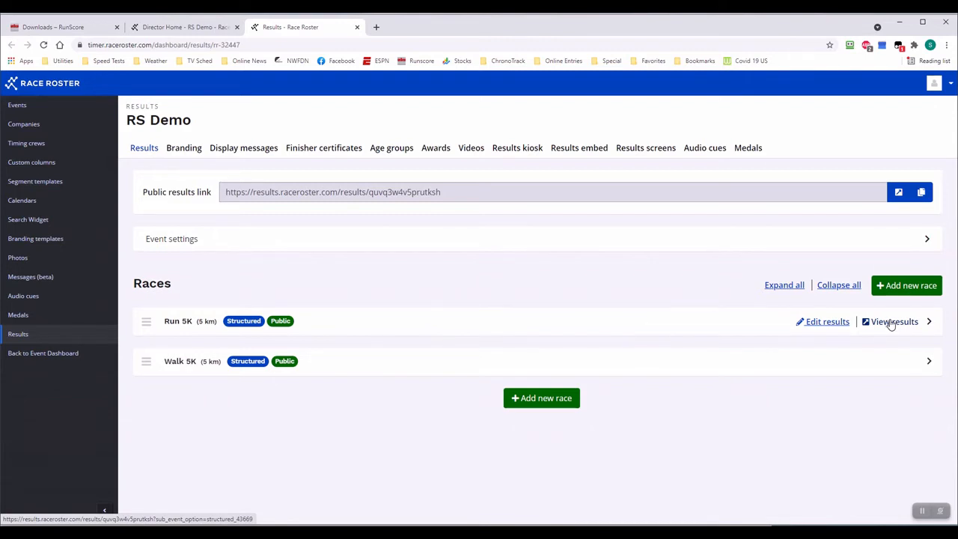
click(891, 323)
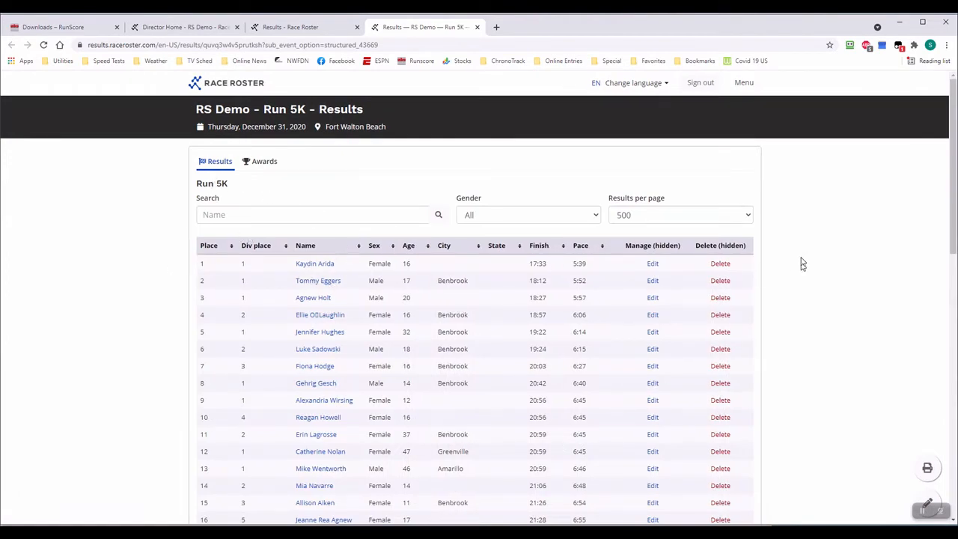
click(477, 27)
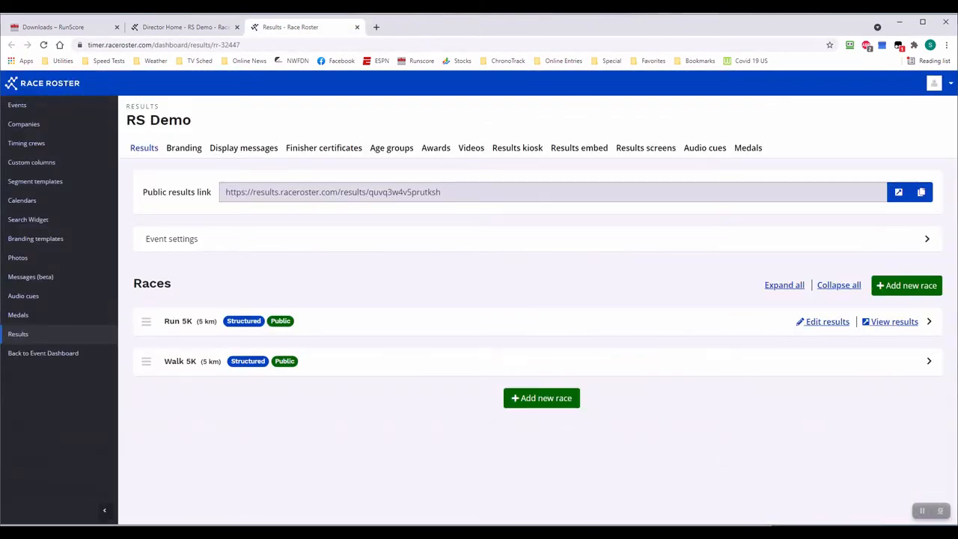
click(899, 23)
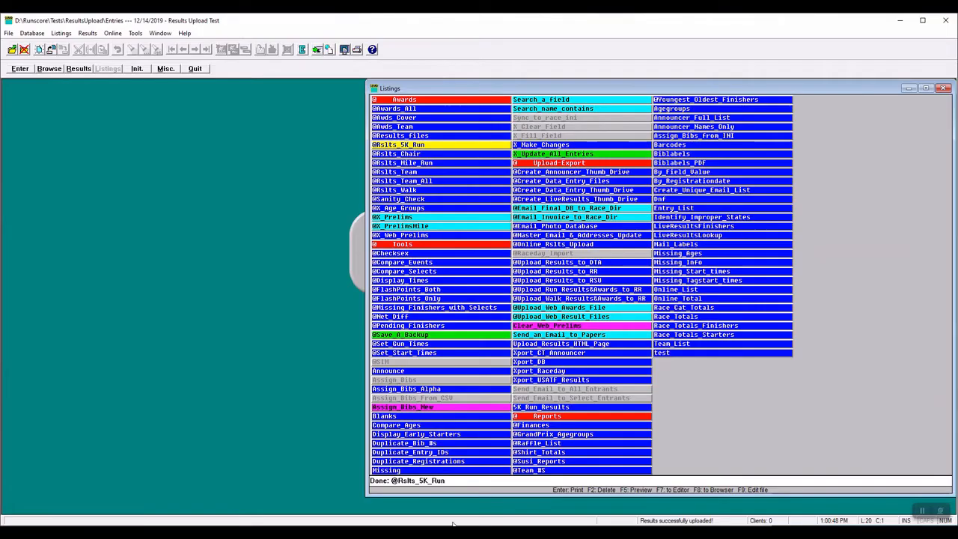
click(411, 190)
right_click(415, 190)
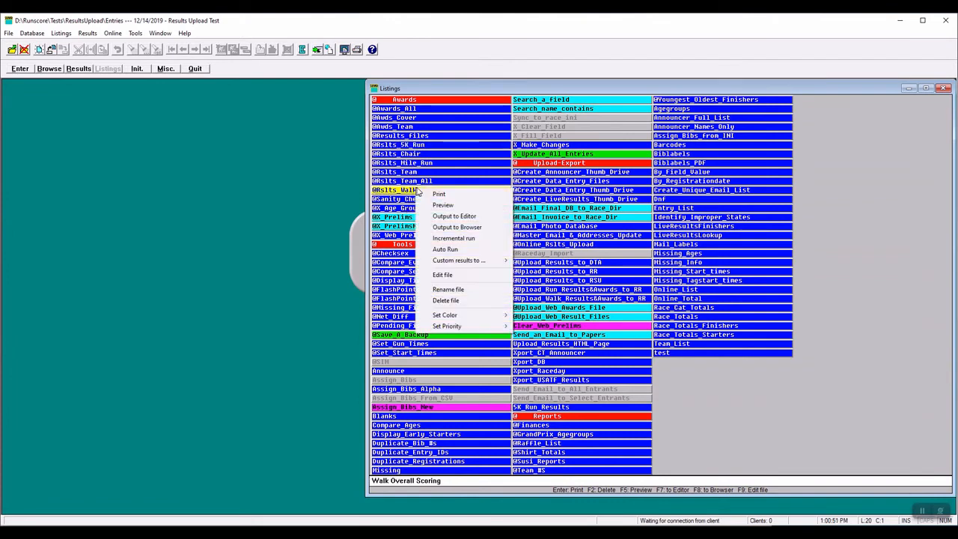
mouse_move(488, 259)
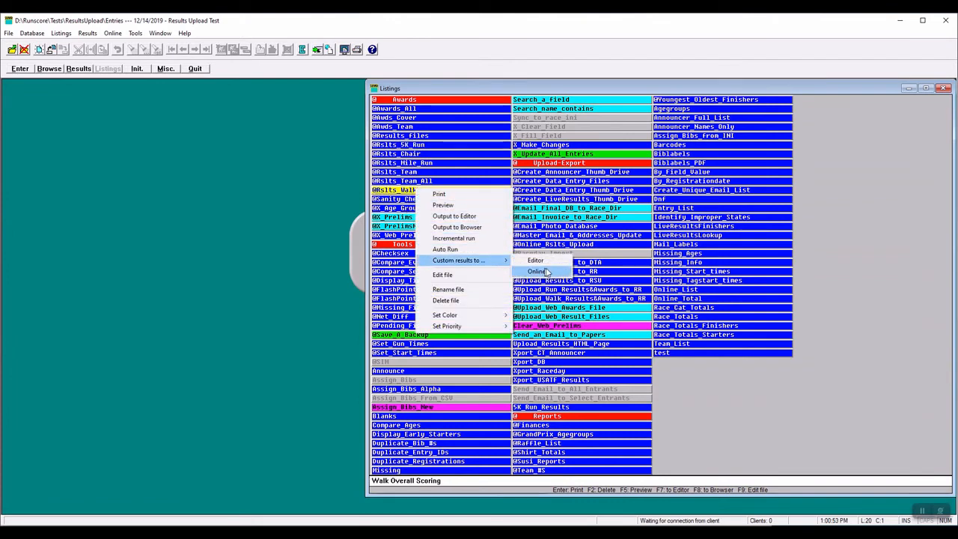
click(549, 273)
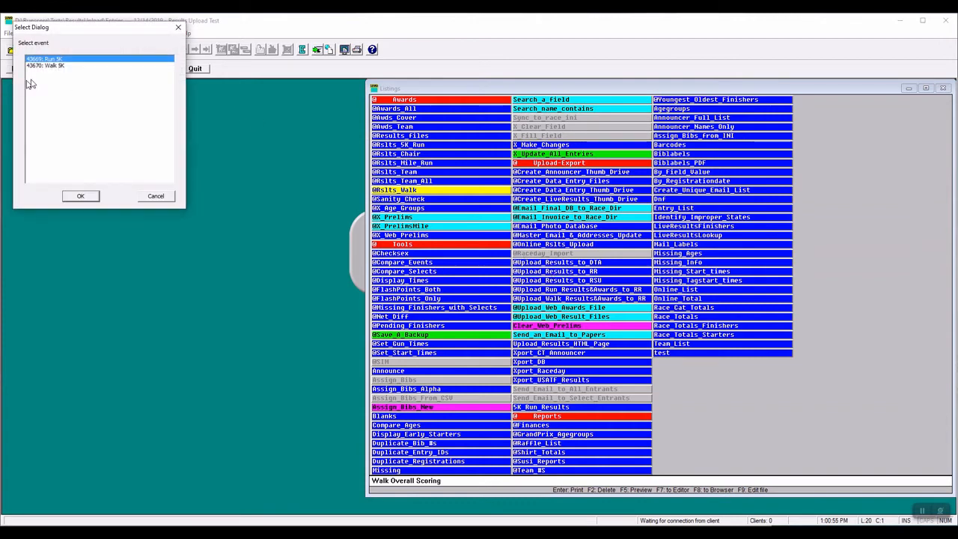
click(47, 65)
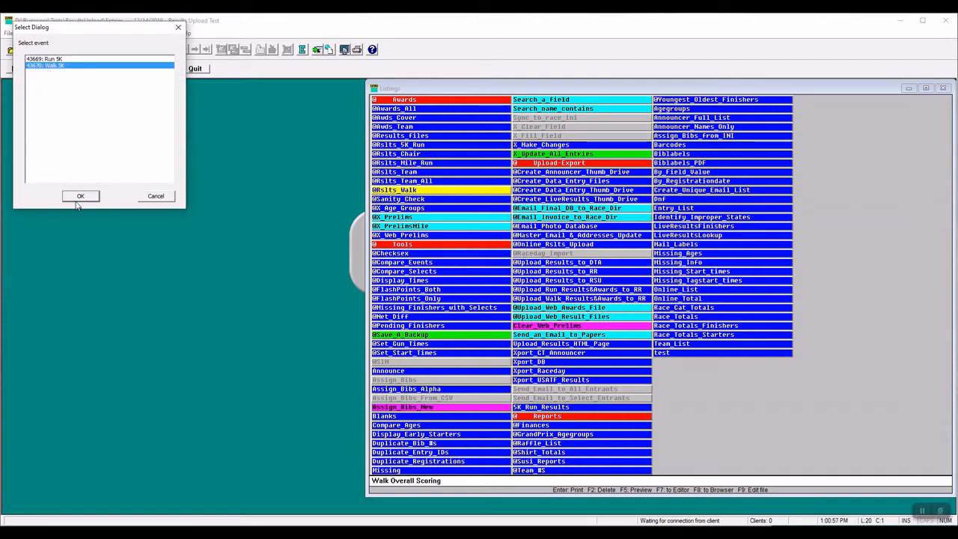
click(68, 196)
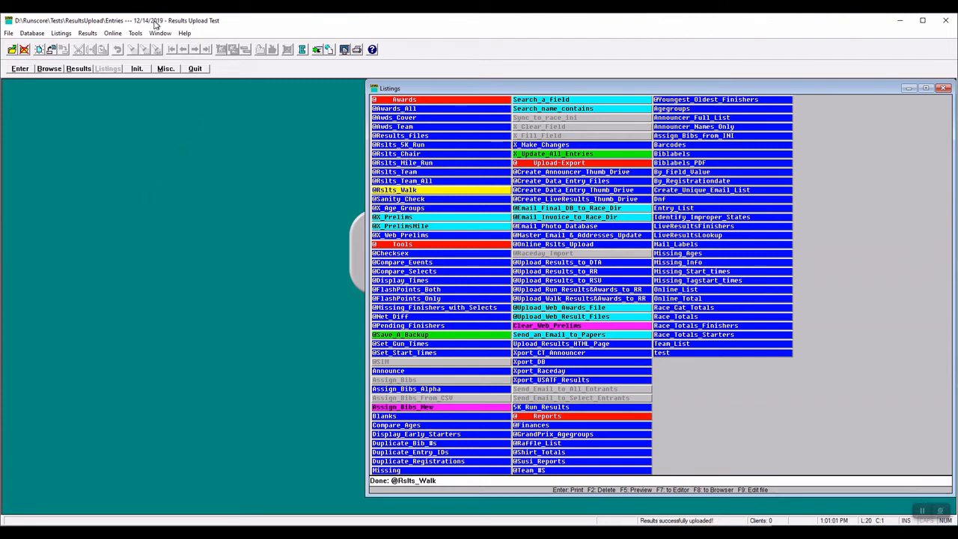
View the results online, switch the displayed race to Walk 5K, and return to RunScore after closing the page.
click(112, 33)
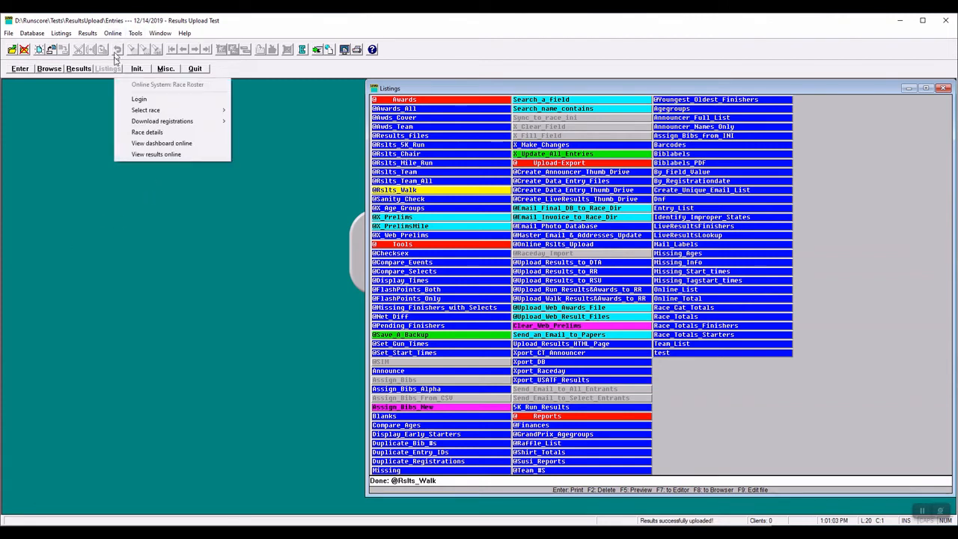
click(155, 155)
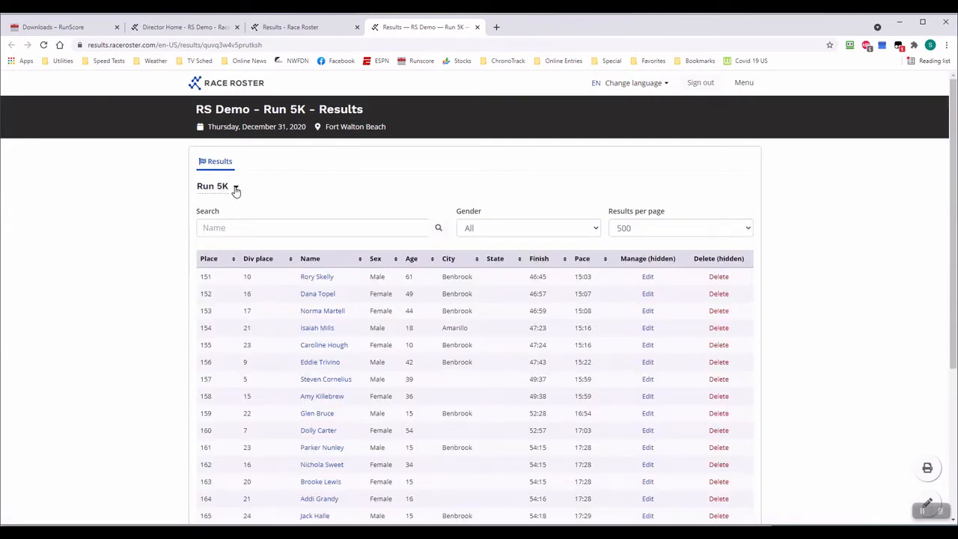
click(237, 189)
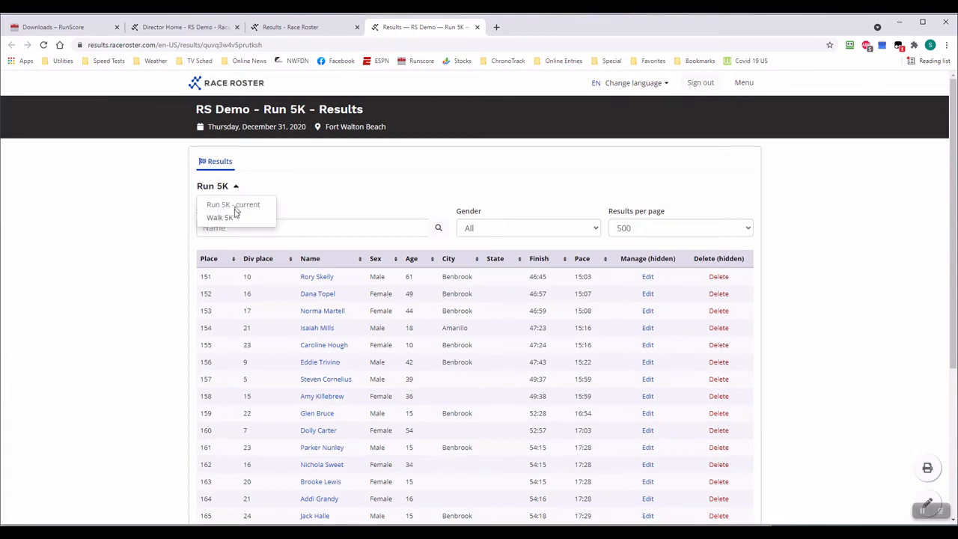
click(232, 223)
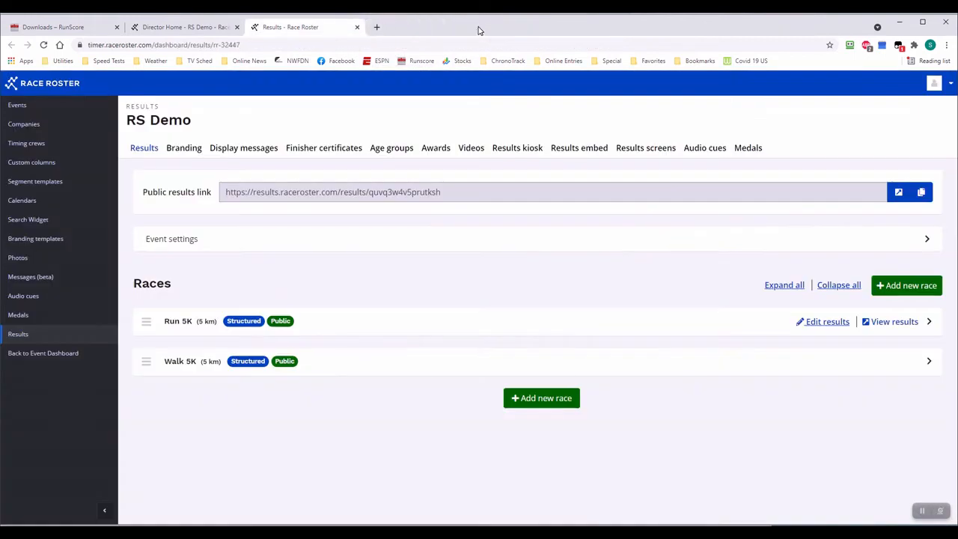
click(477, 28)
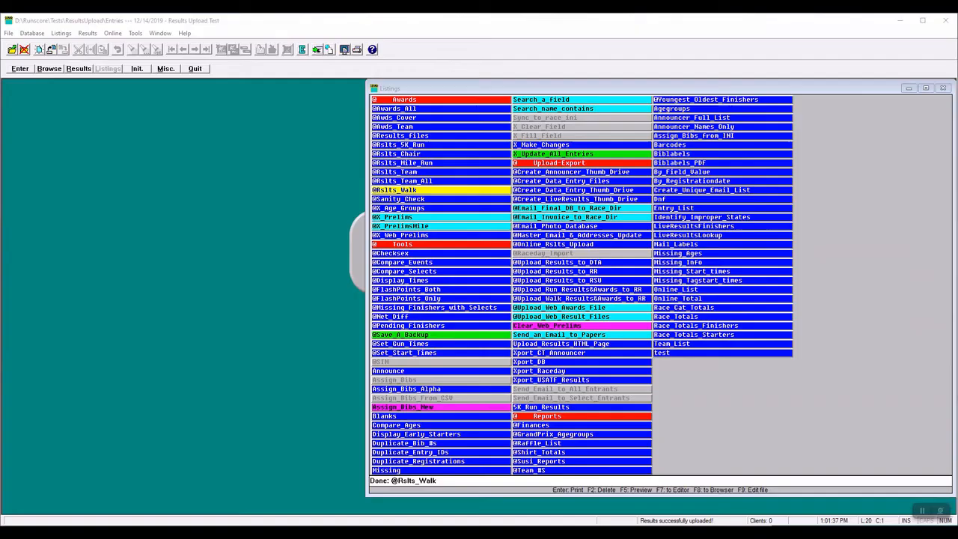
click(921, 511)
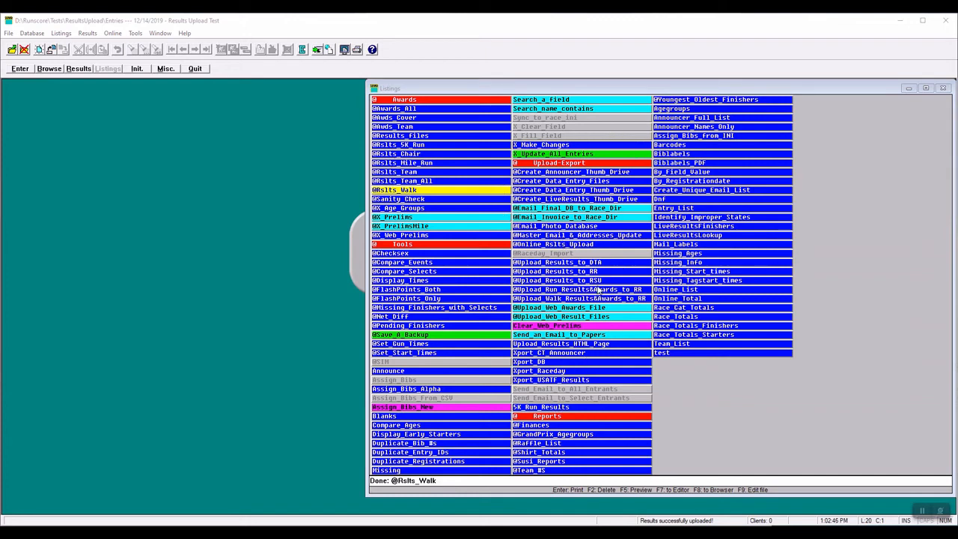
click(569, 274)
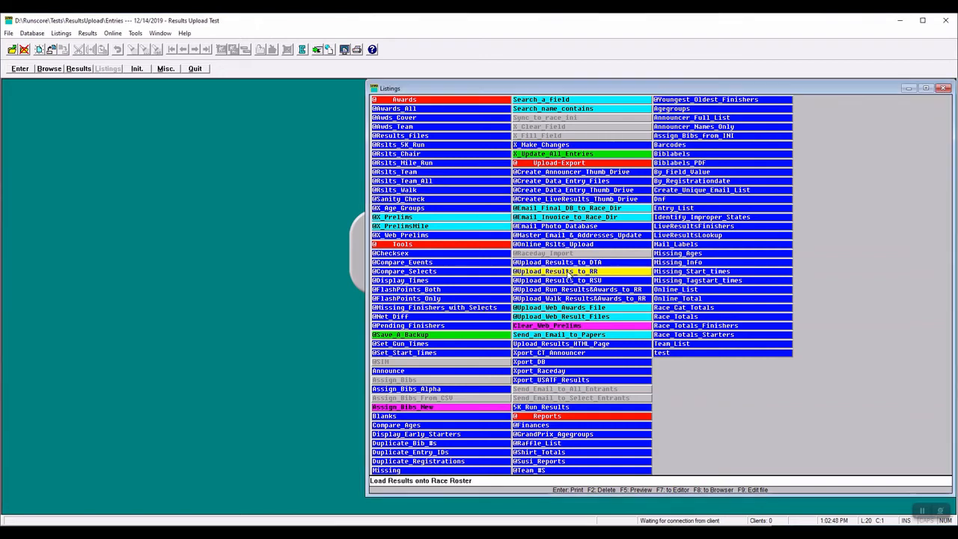
click(302, 50)
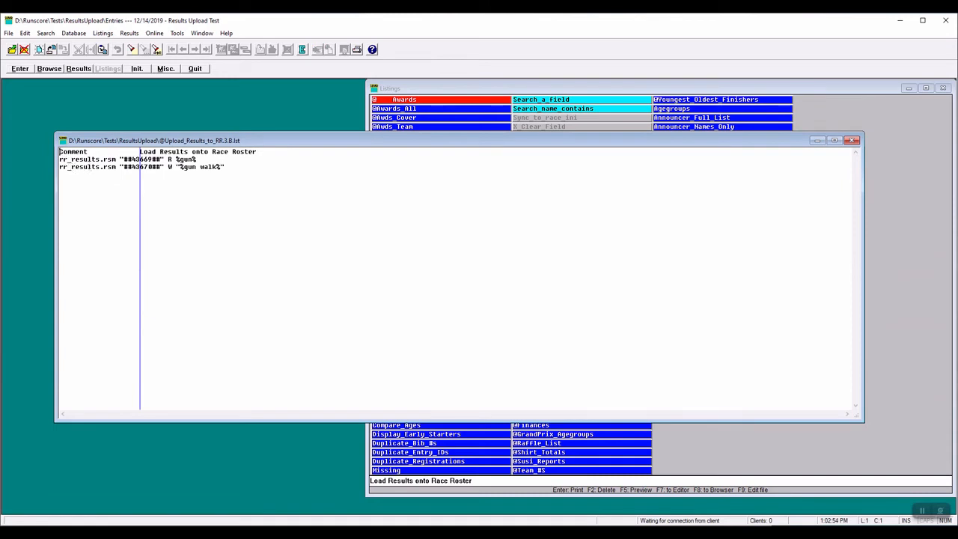
double_click(92, 167)
right_click(95, 165)
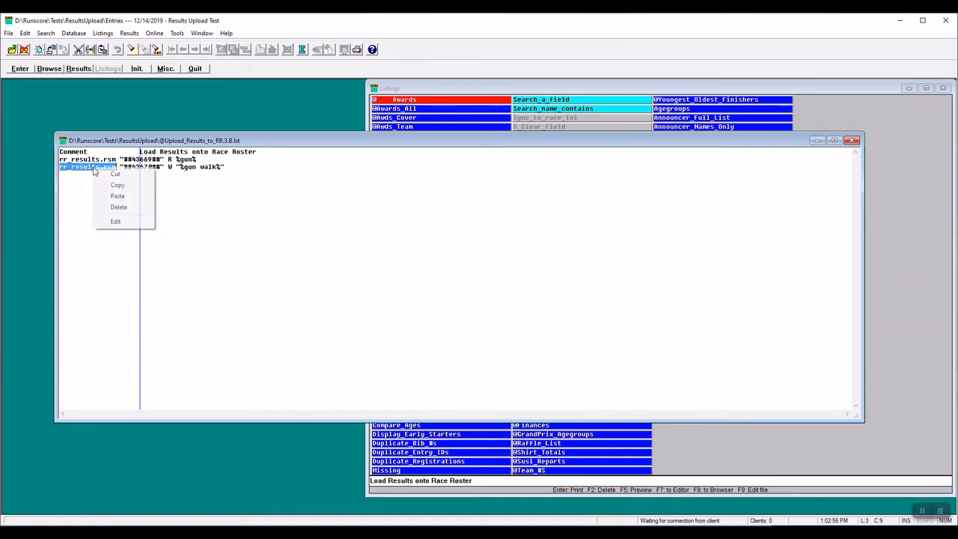
click(120, 220)
drag(274, 156, 281, 201)
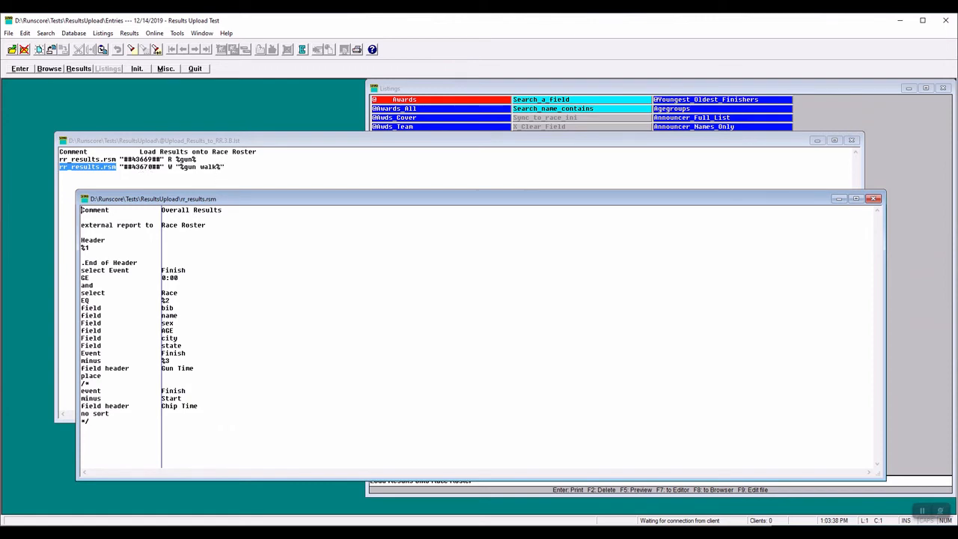
click(874, 198)
click(854, 141)
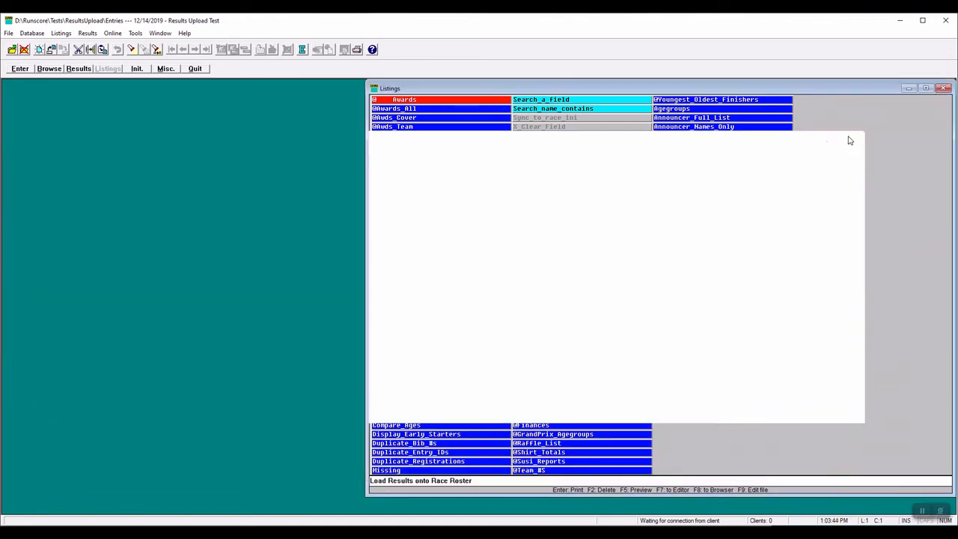
right_click(561, 273)
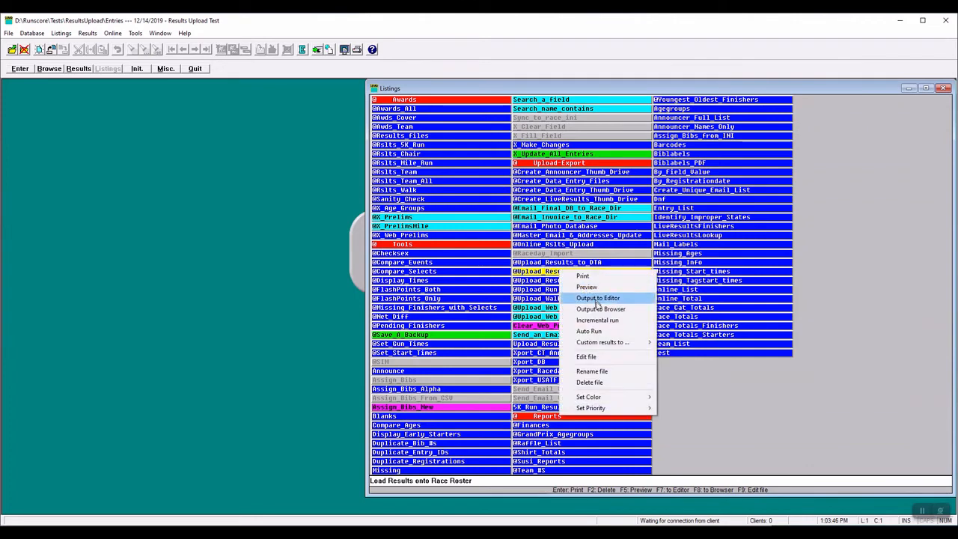
click(597, 334)
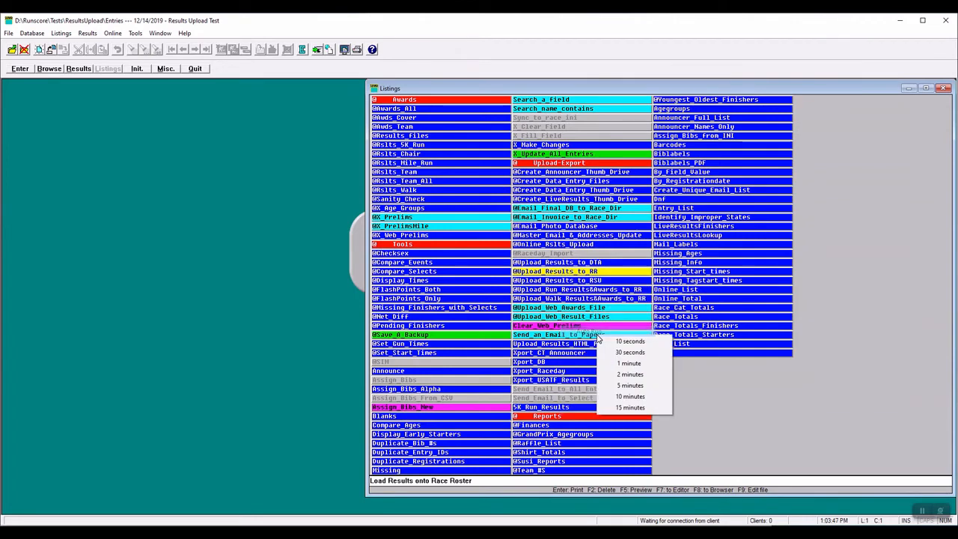
click(633, 397)
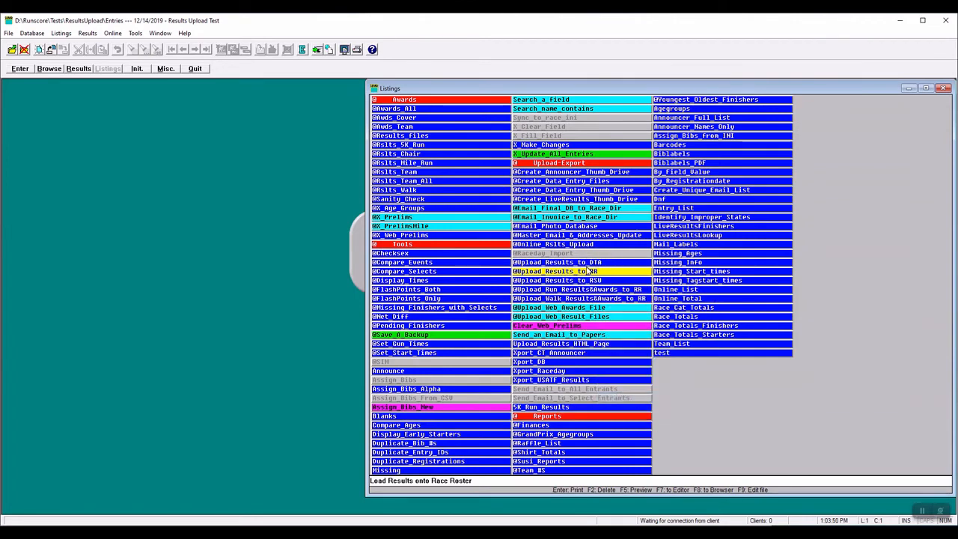
right_click(587, 271)
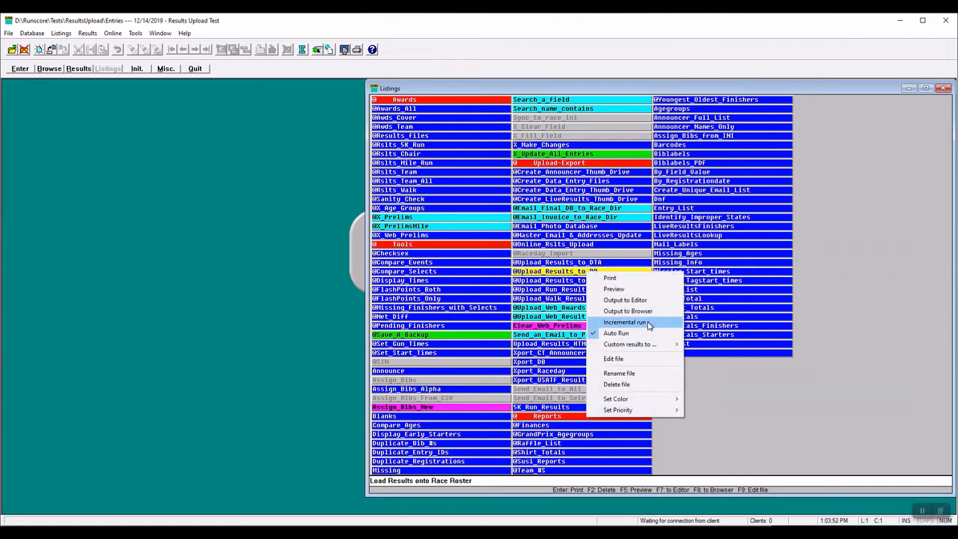
click(623, 334)
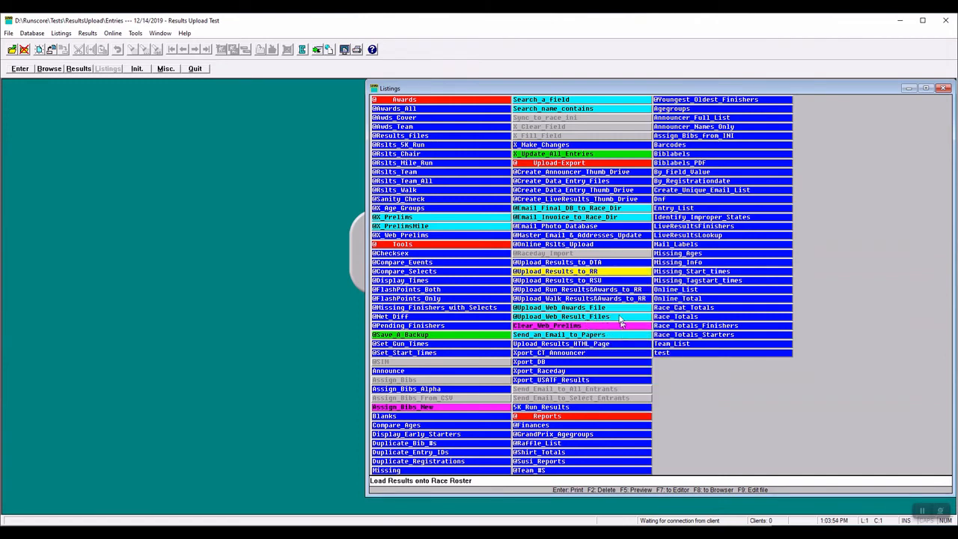
right_click(593, 273)
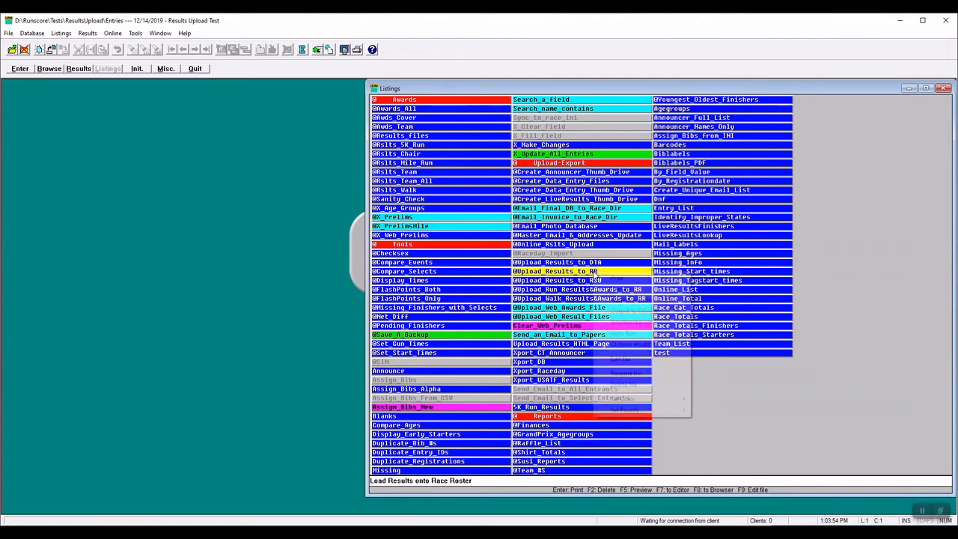
click(579, 273)
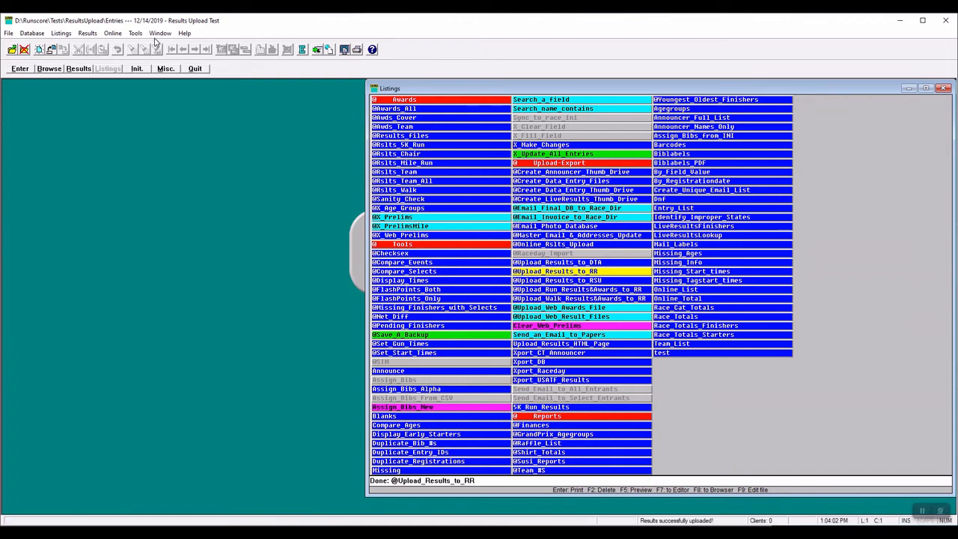
View the uploaded results online, switch the displayed race from Run 5K to Walk 5K, and return to RunScore.
click(135, 33)
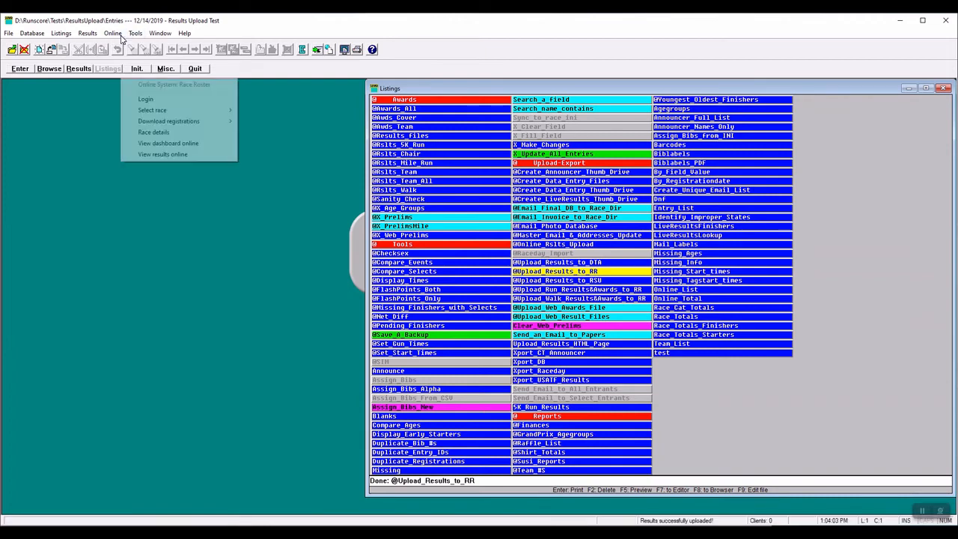
click(185, 154)
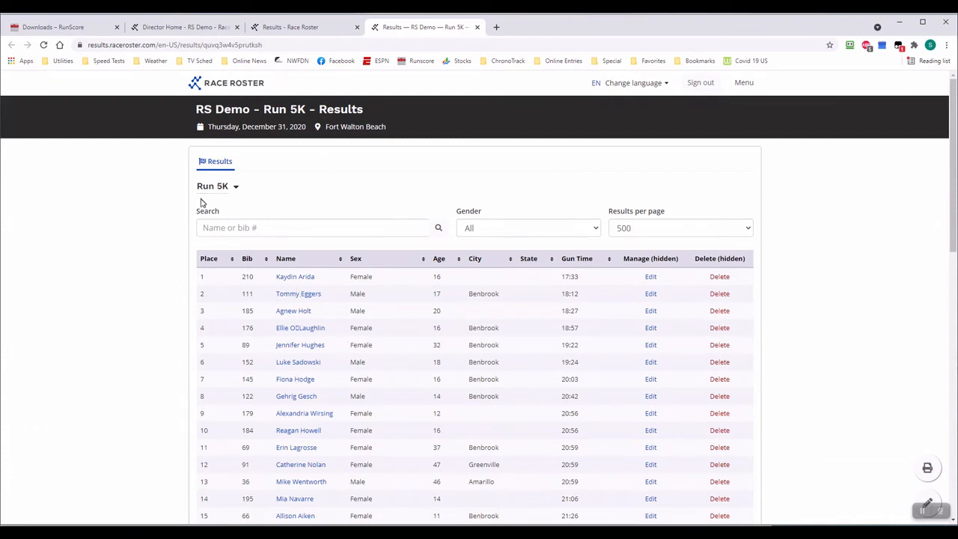
click(236, 187)
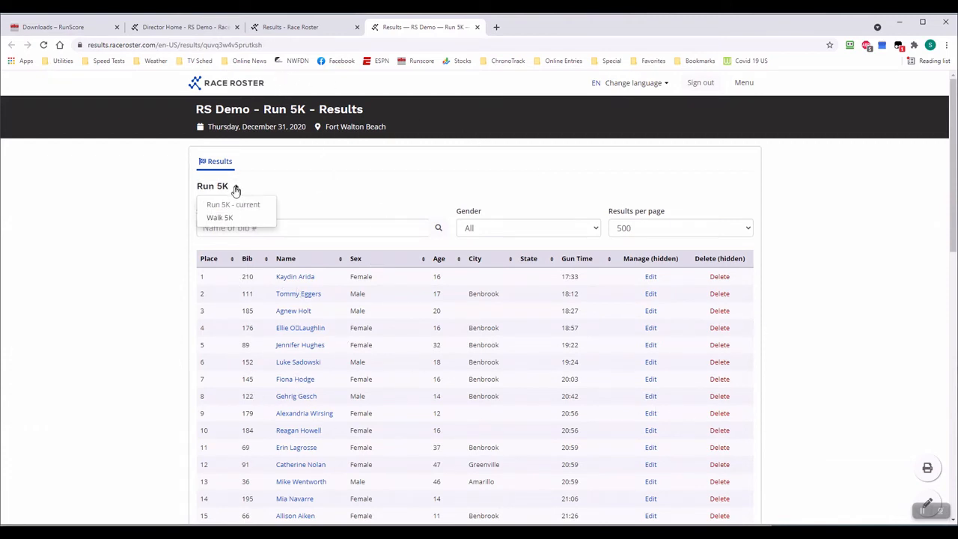
click(223, 217)
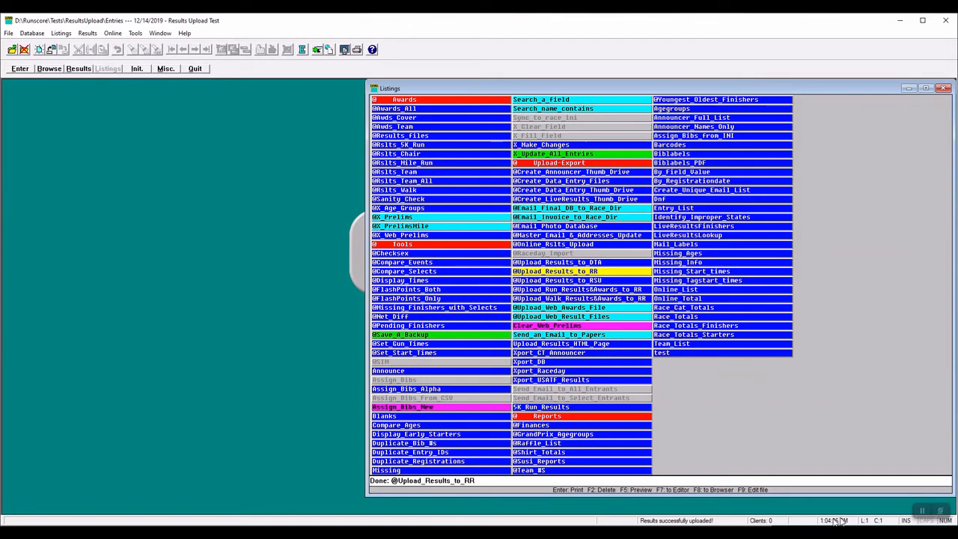
click(924, 510)
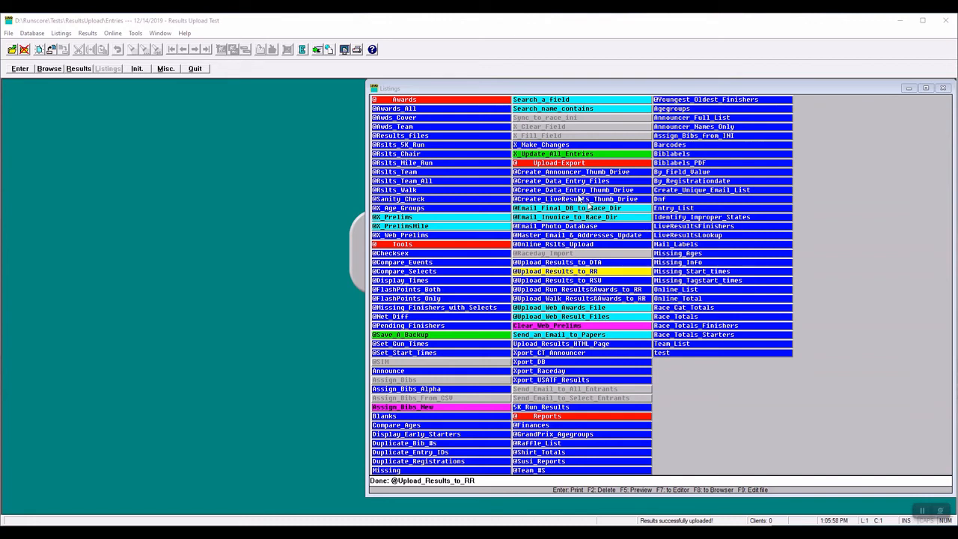
double_click(550, 289)
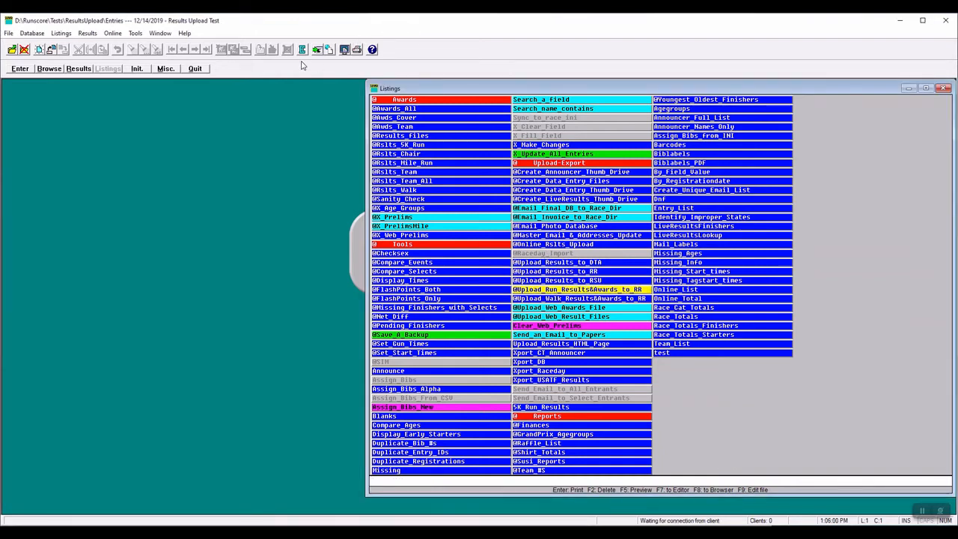
key(F7)
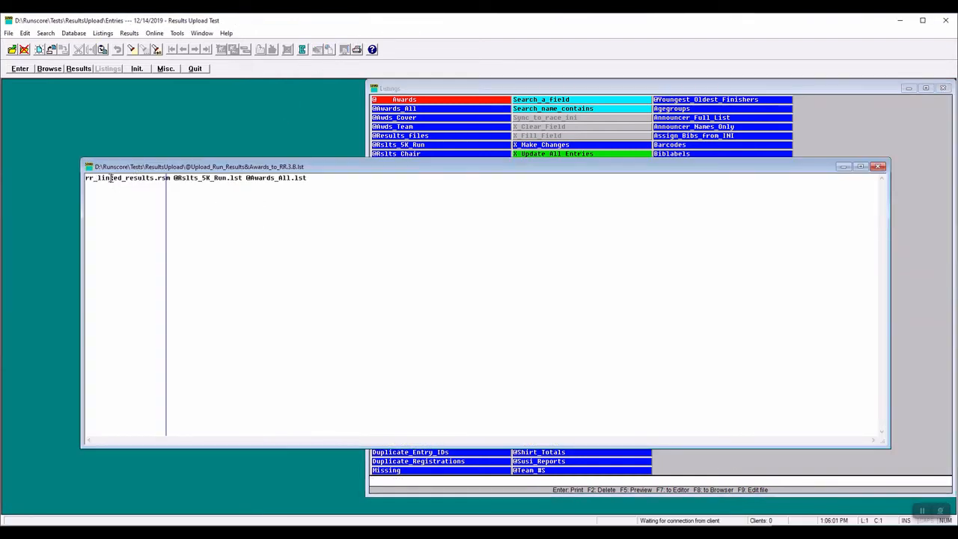
double_click(104, 178)
right_click(105, 178)
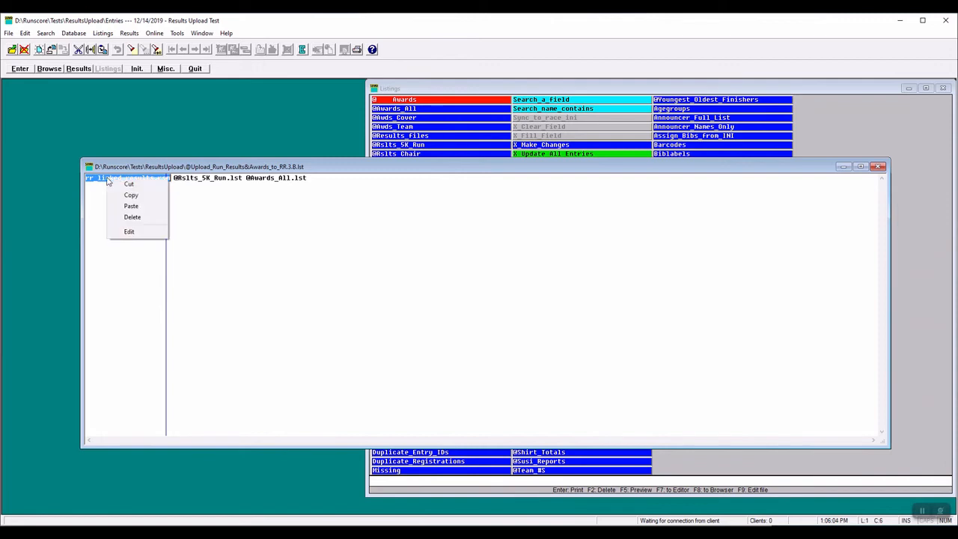
click(155, 233)
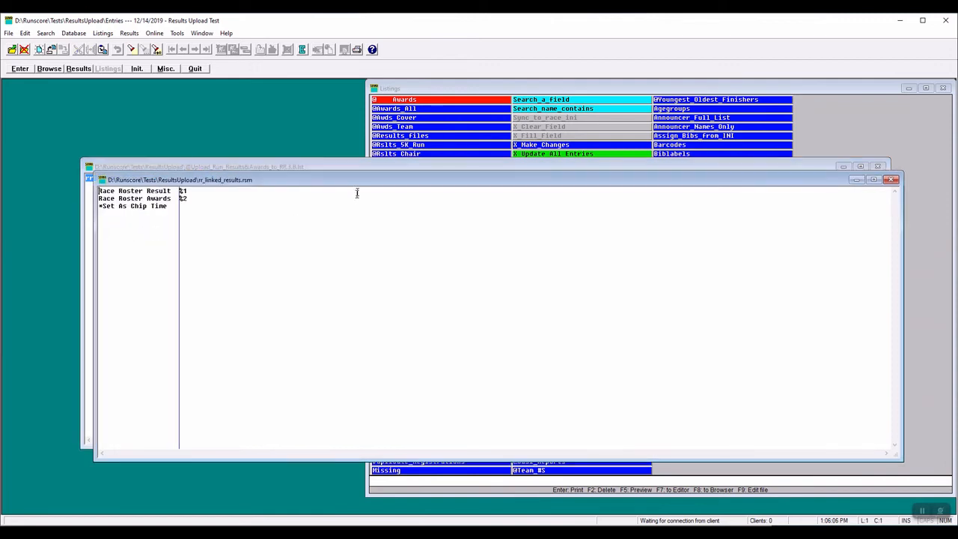
key(Down)
key(shift+End)
drag(360, 184, 368, 239)
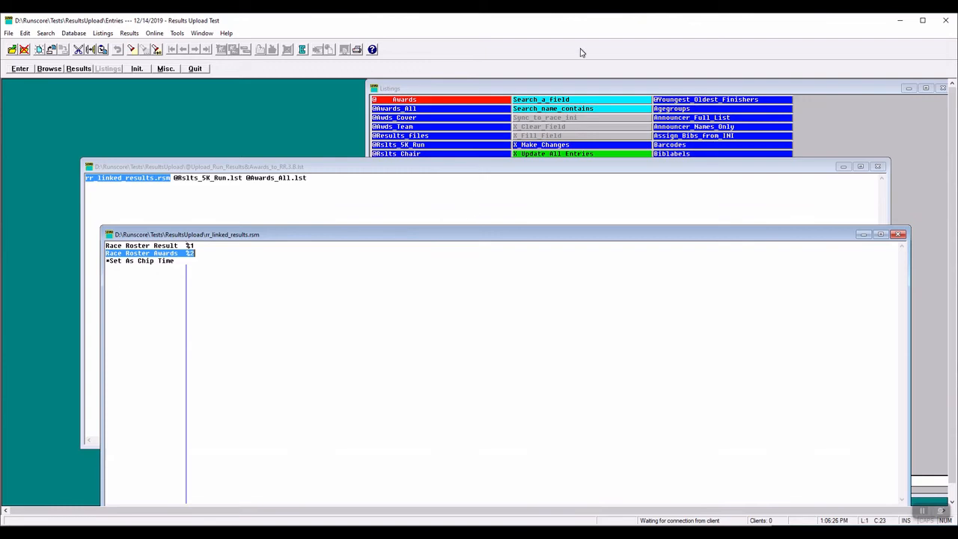
click(561, 80)
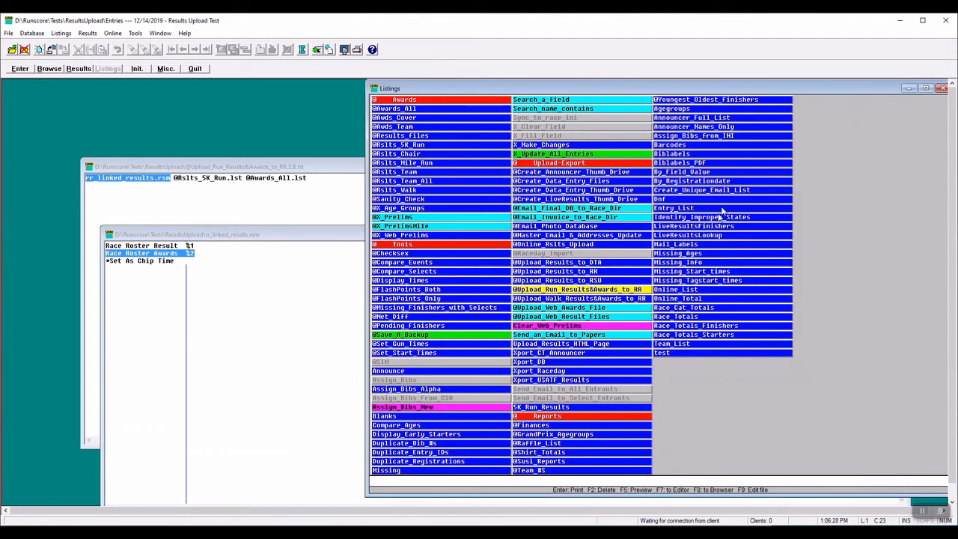
double_click(582, 289)
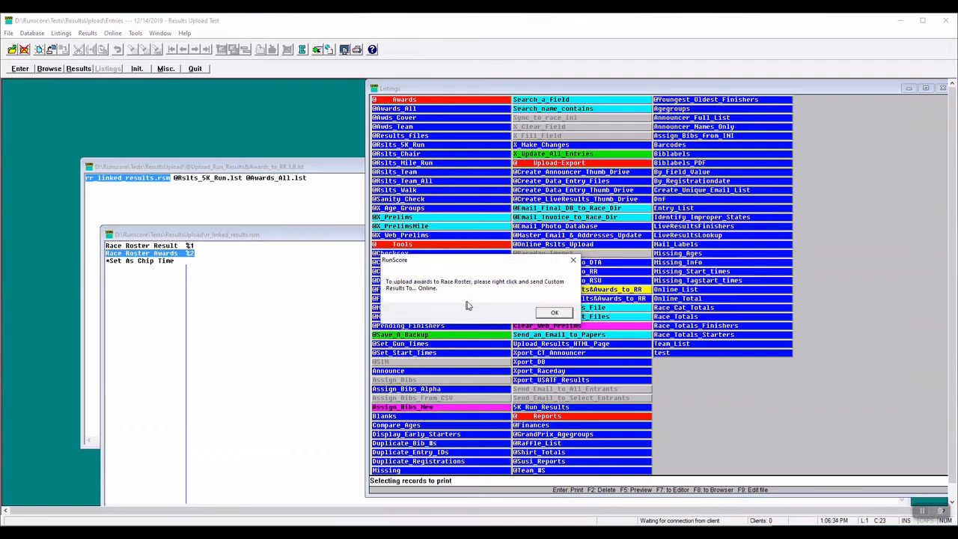
click(555, 314)
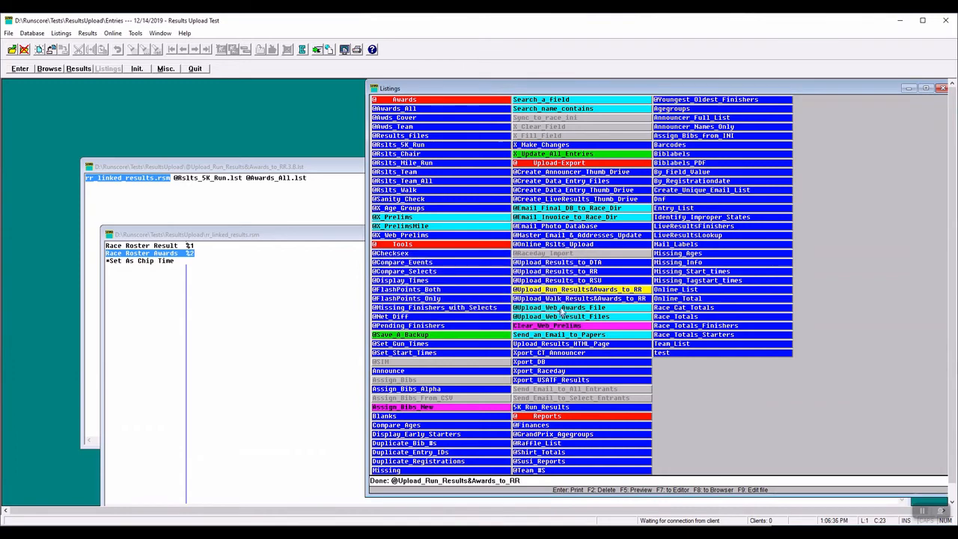
right_click(566, 292)
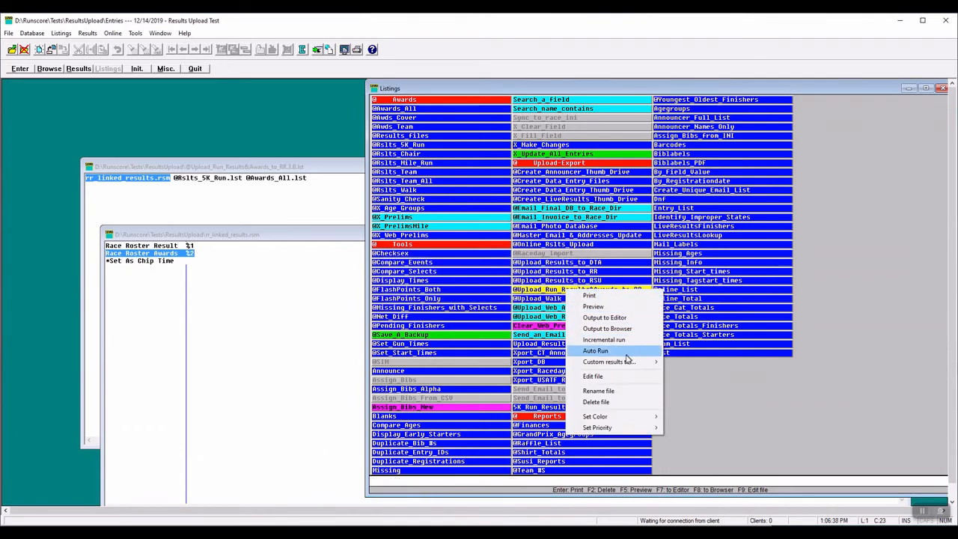
mouse_move(626, 363)
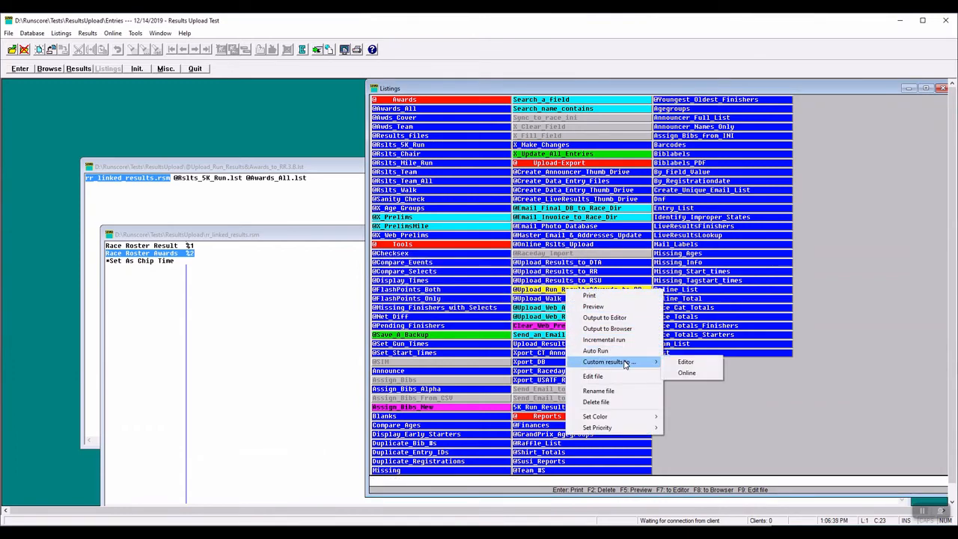
click(683, 371)
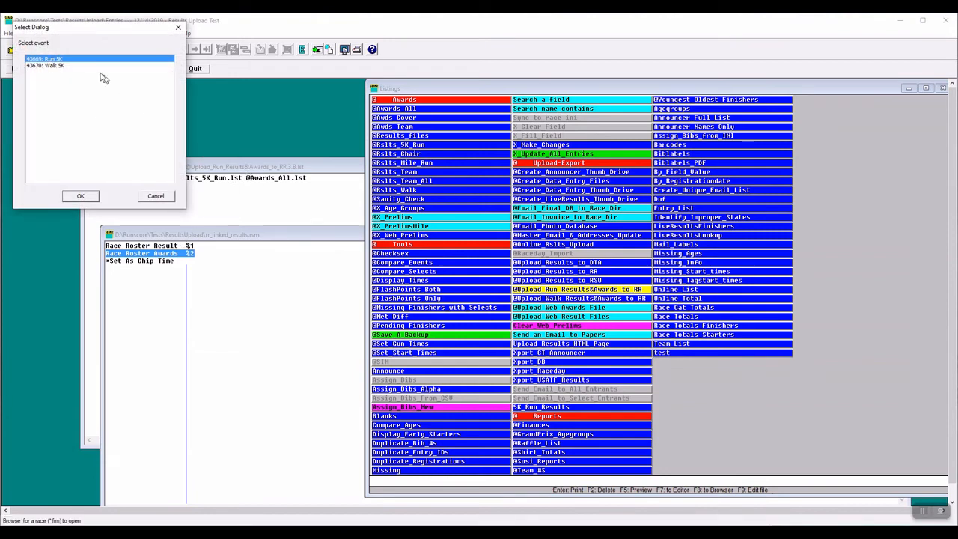
click(82, 196)
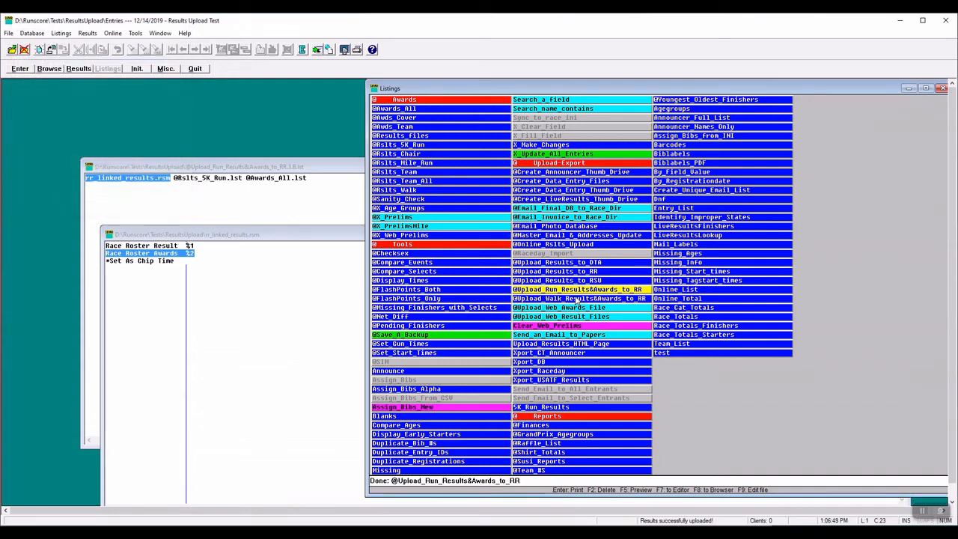
click(578, 299)
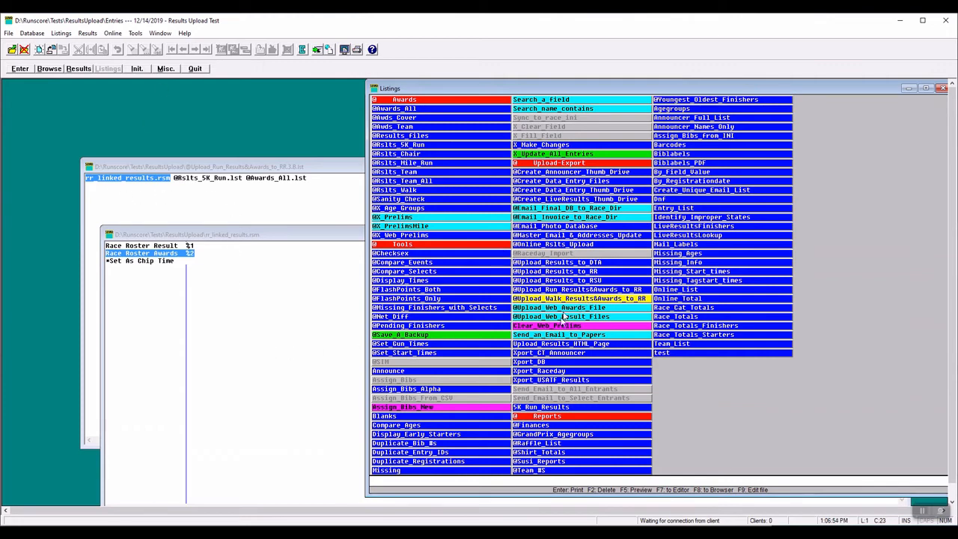
click(304, 50)
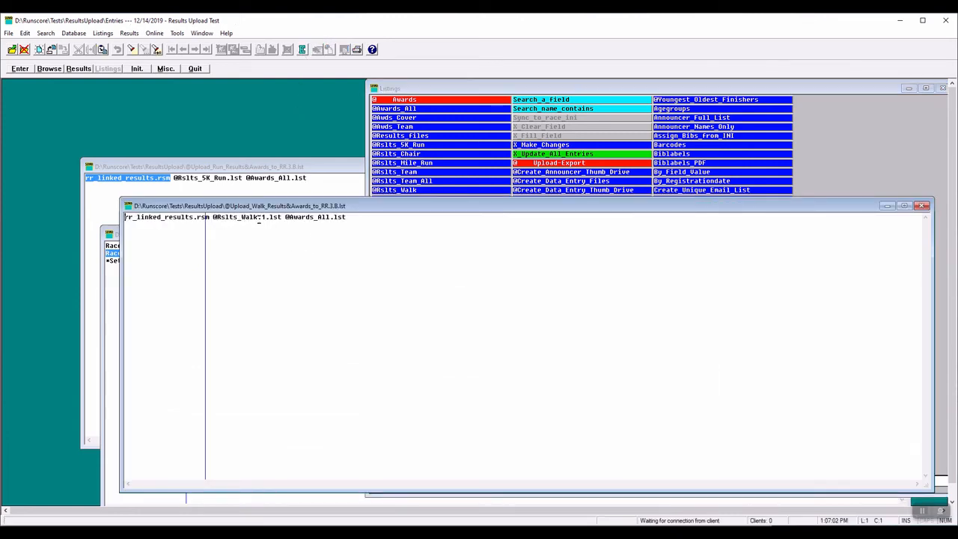
click(337, 168)
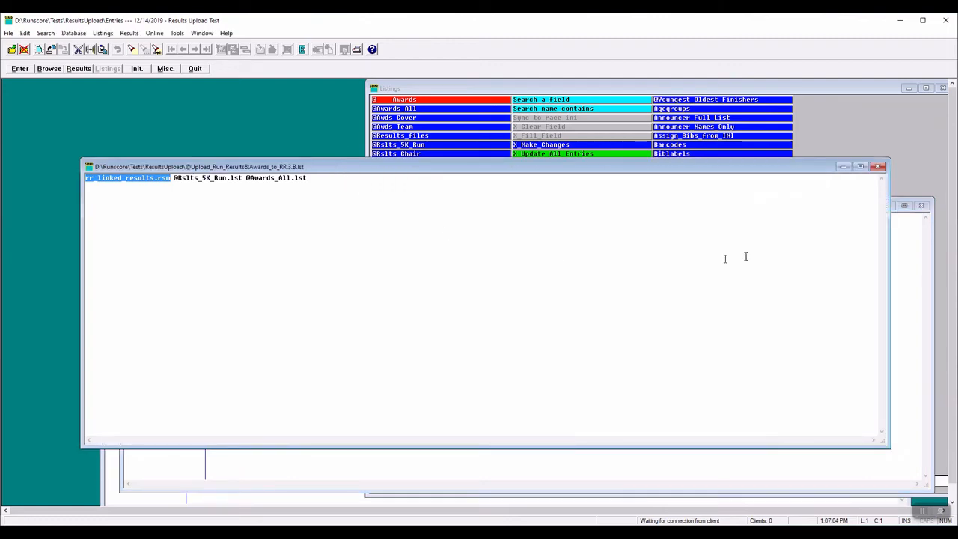
click(923, 205)
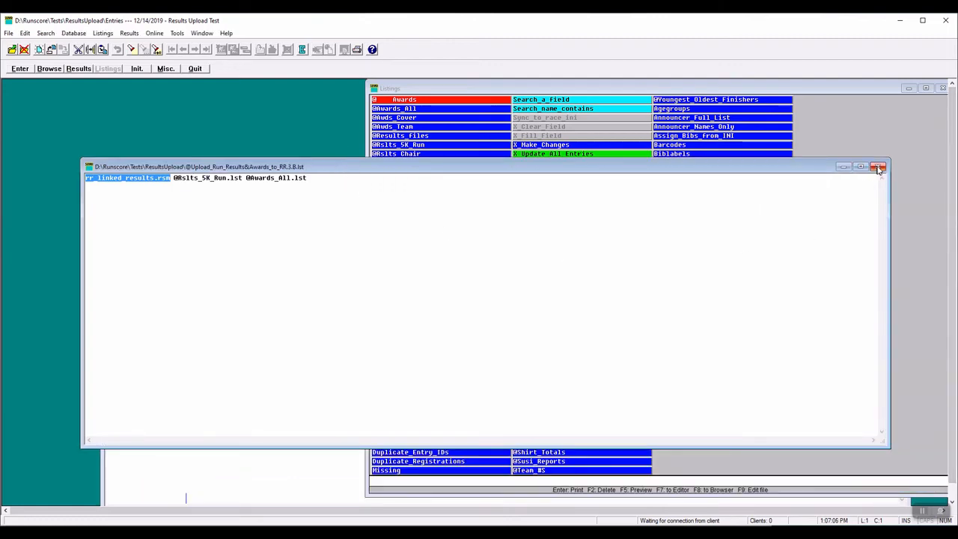
click(878, 166)
click(304, 354)
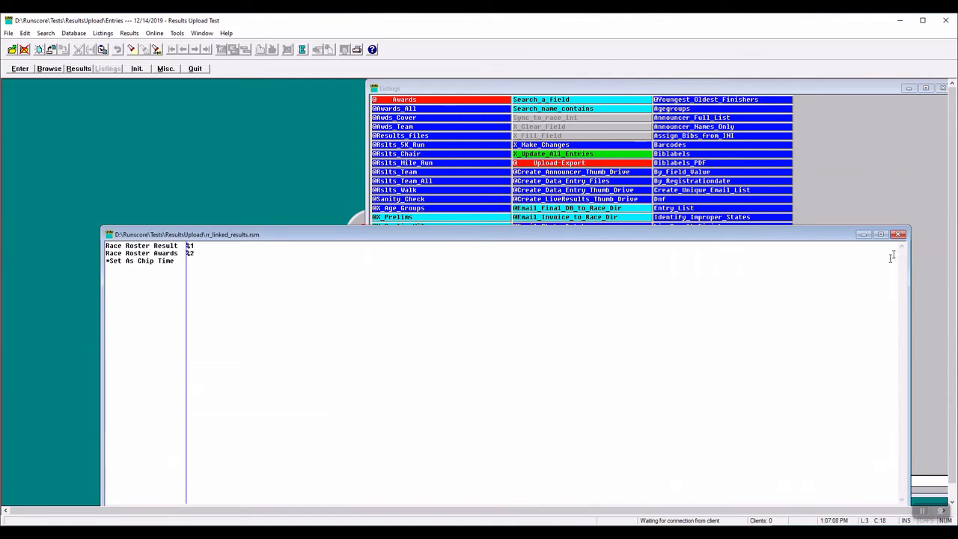
click(898, 234)
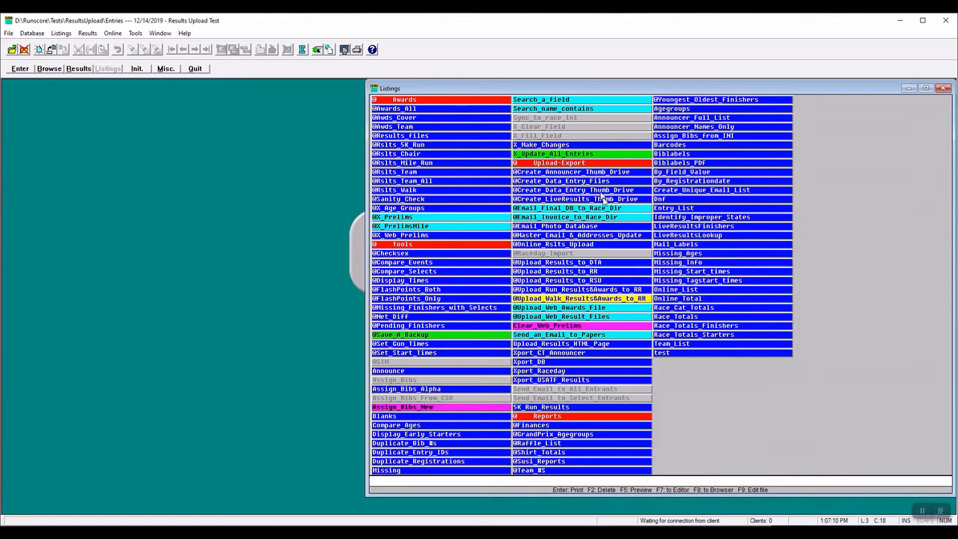
right_click(580, 305)
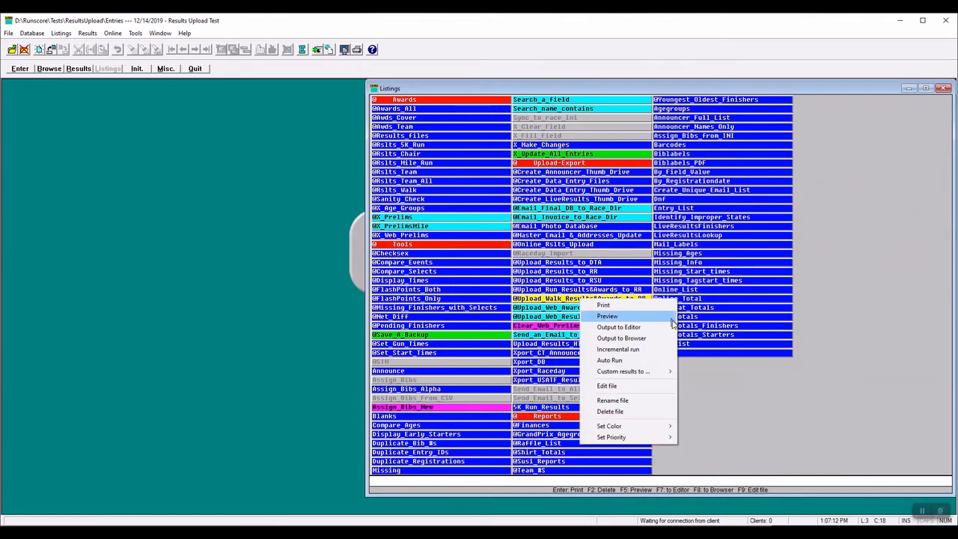
mouse_move(655, 376)
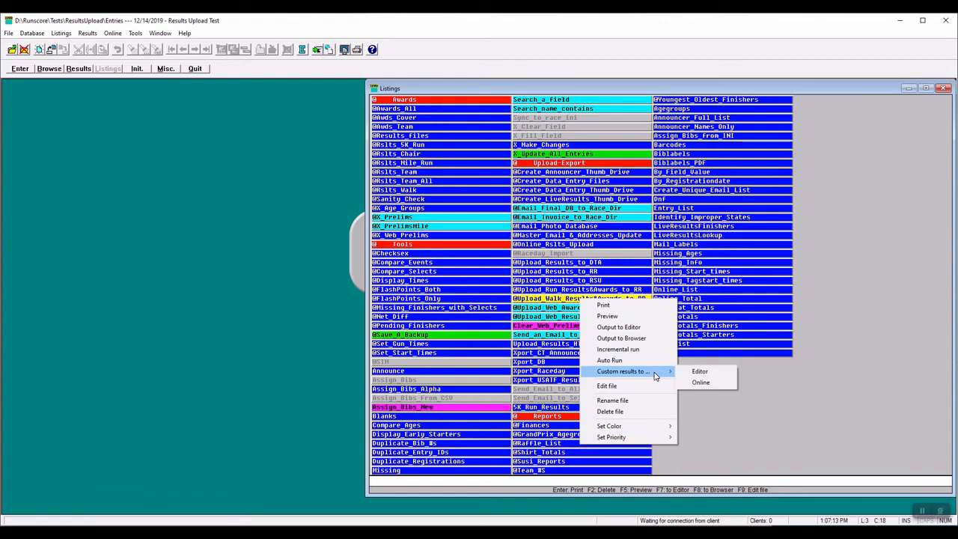
click(701, 382)
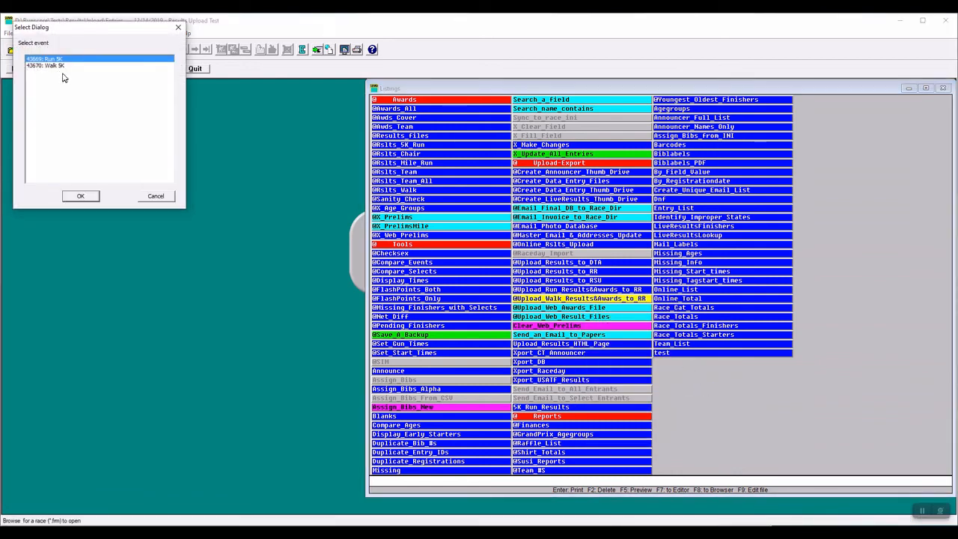
click(60, 66)
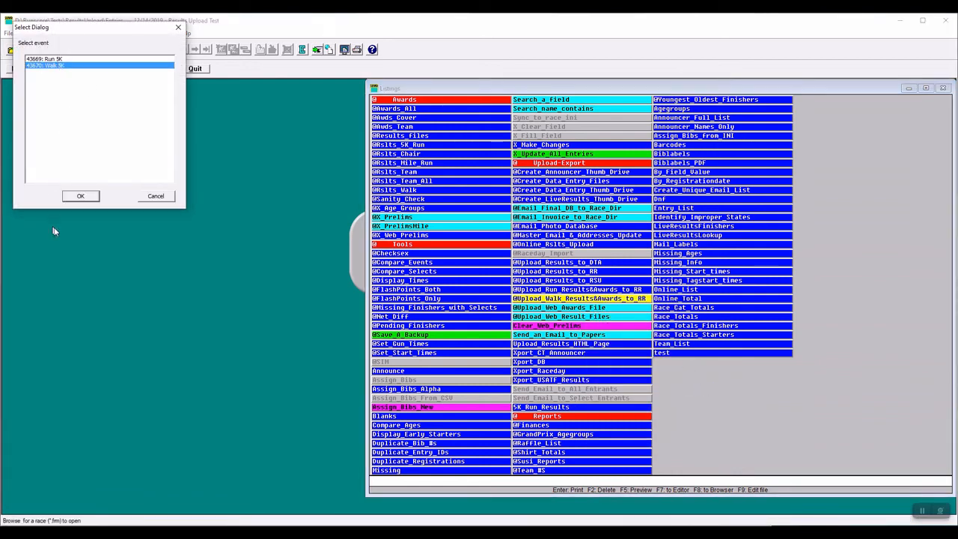
click(81, 197)
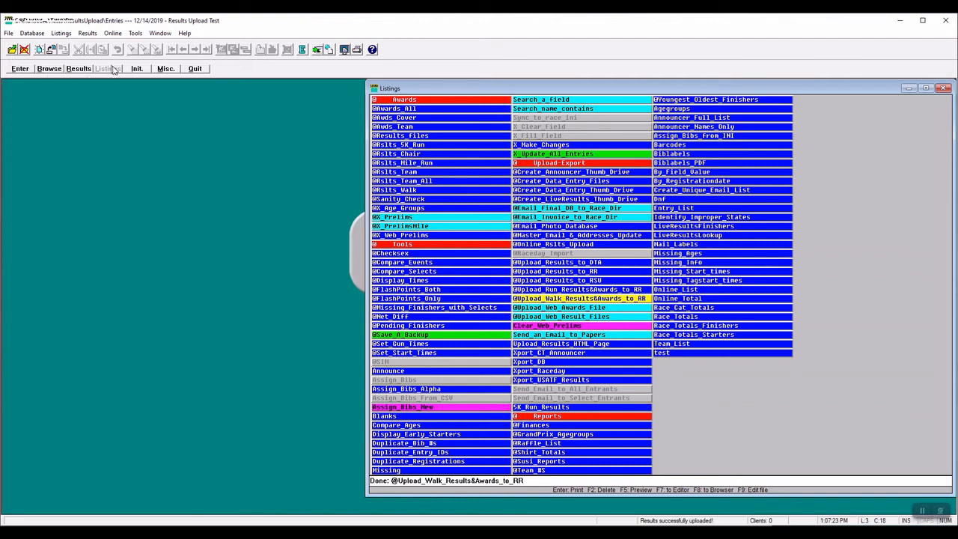
View the results online, check the award categories for Run 5K, and open the race's awards.
click(118, 35)
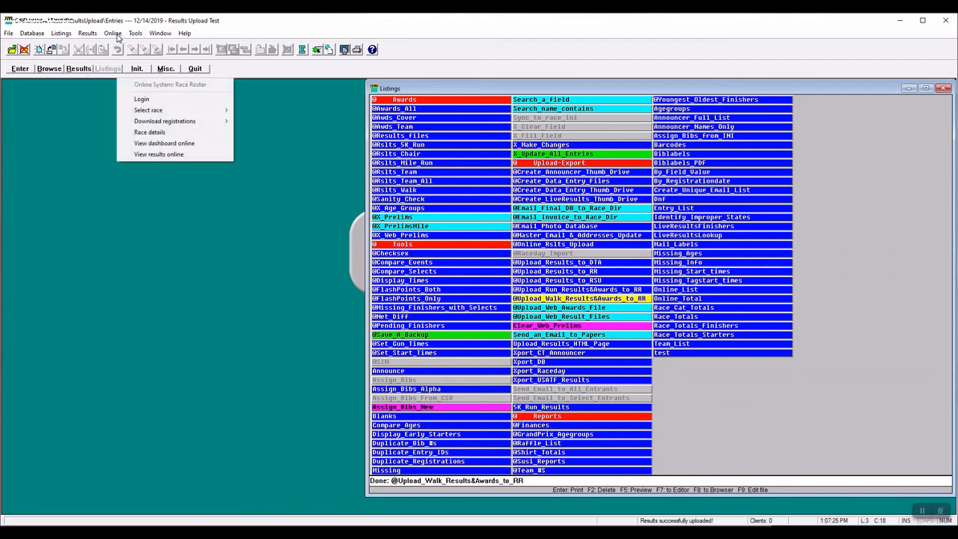
click(175, 154)
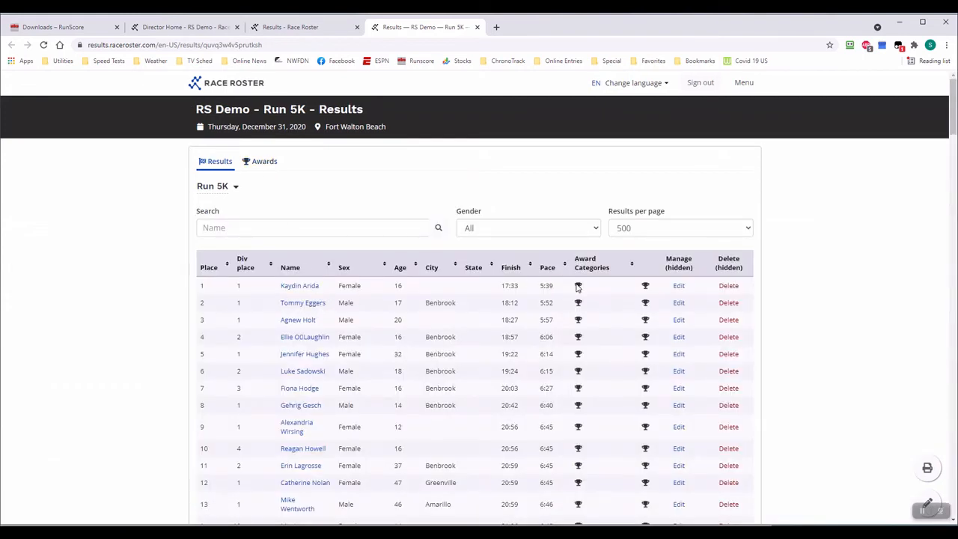
click(265, 162)
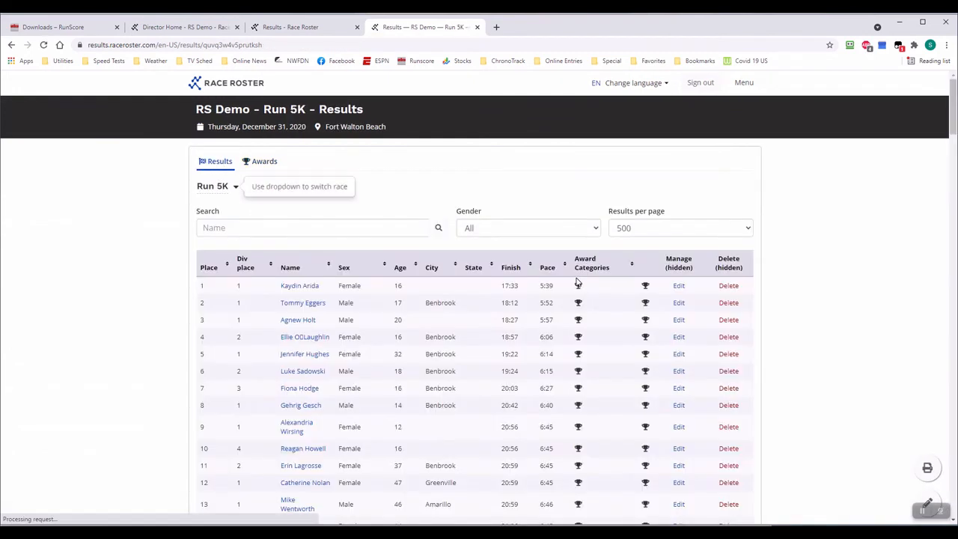
Check the first-place Run 5K finisher's award category and individual result page, and return to the results list.
click(579, 289)
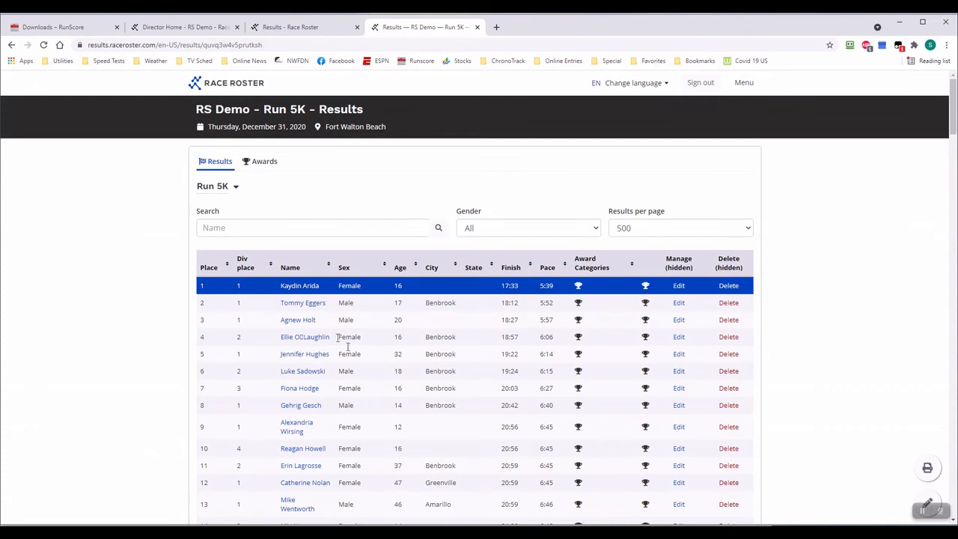
click(310, 287)
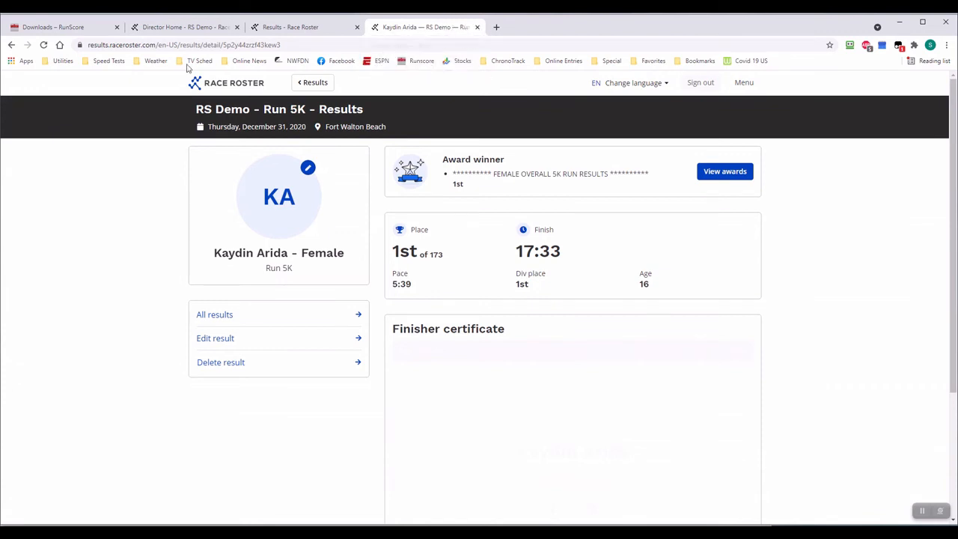
click(12, 45)
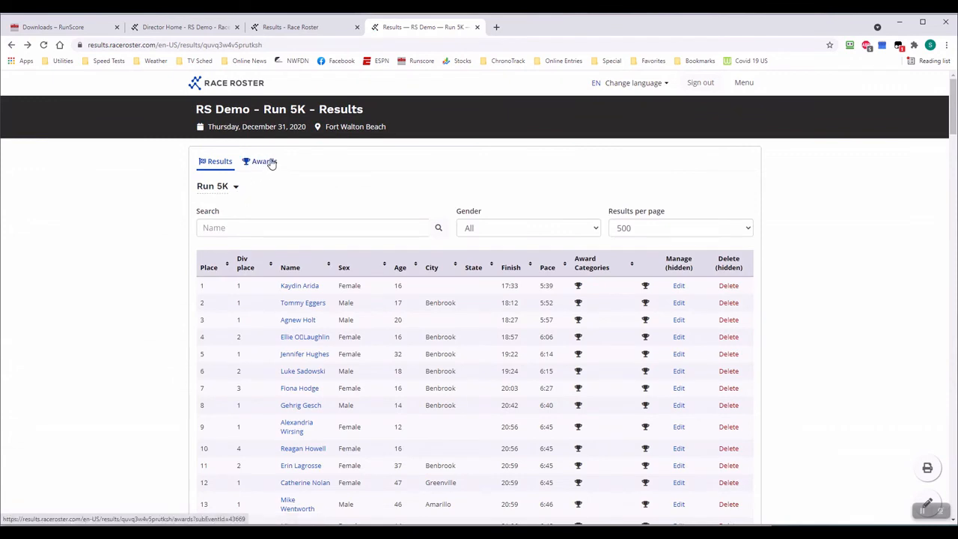
Switch the online results to Walk 5K, view a finisher's award details, and close the results page.
click(234, 190)
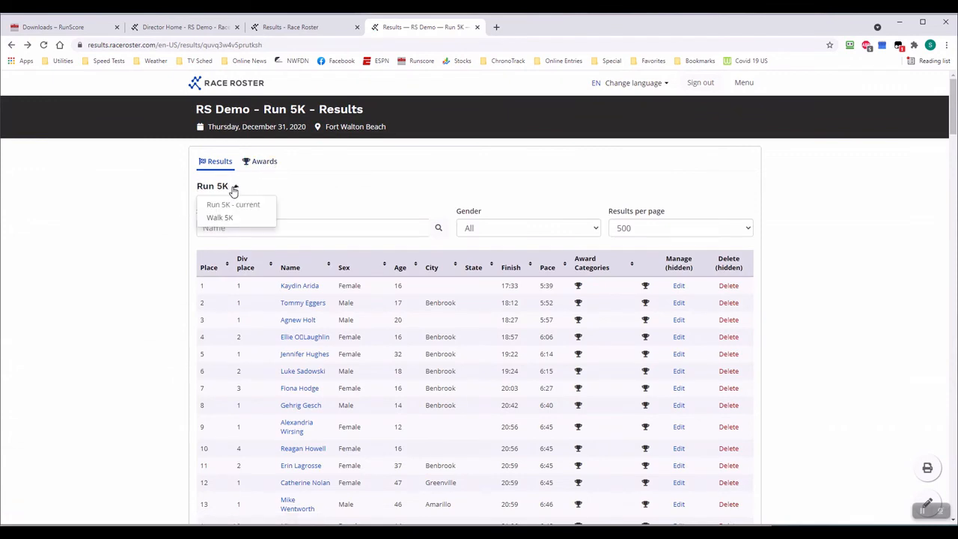
click(220, 217)
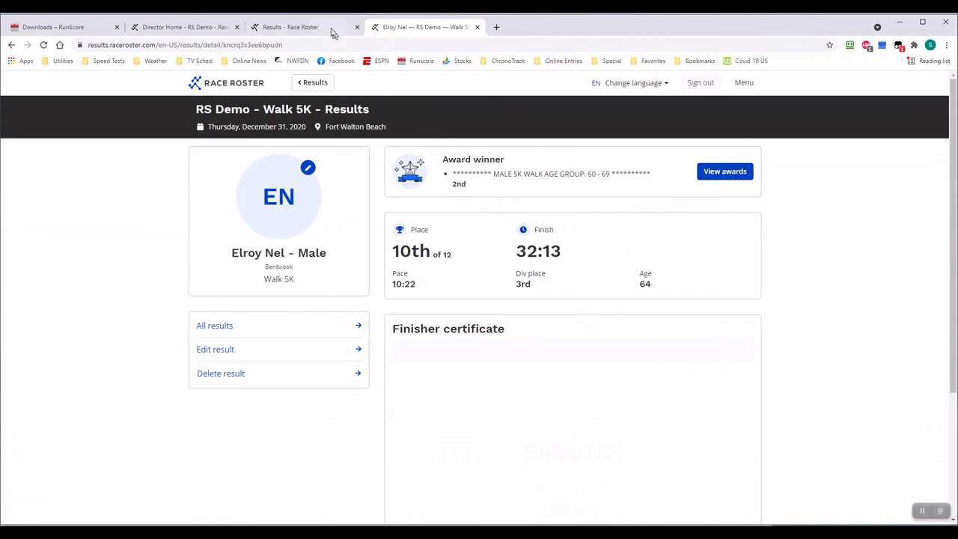
click(477, 28)
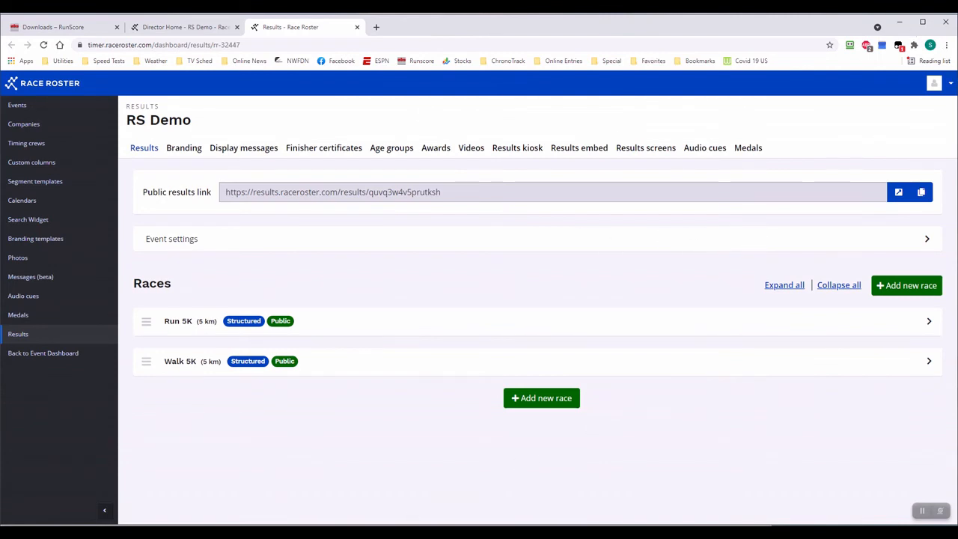
key(alt+Tab)
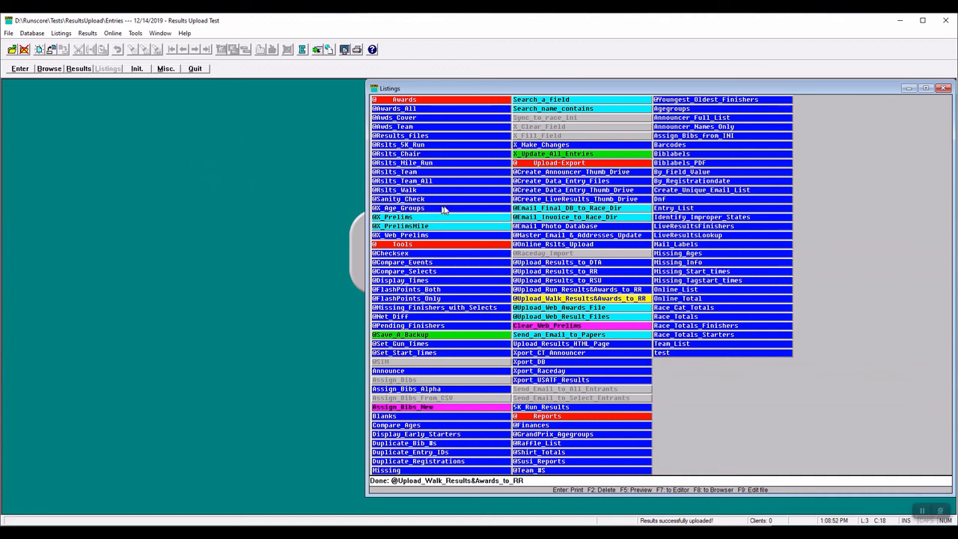
click(414, 147)
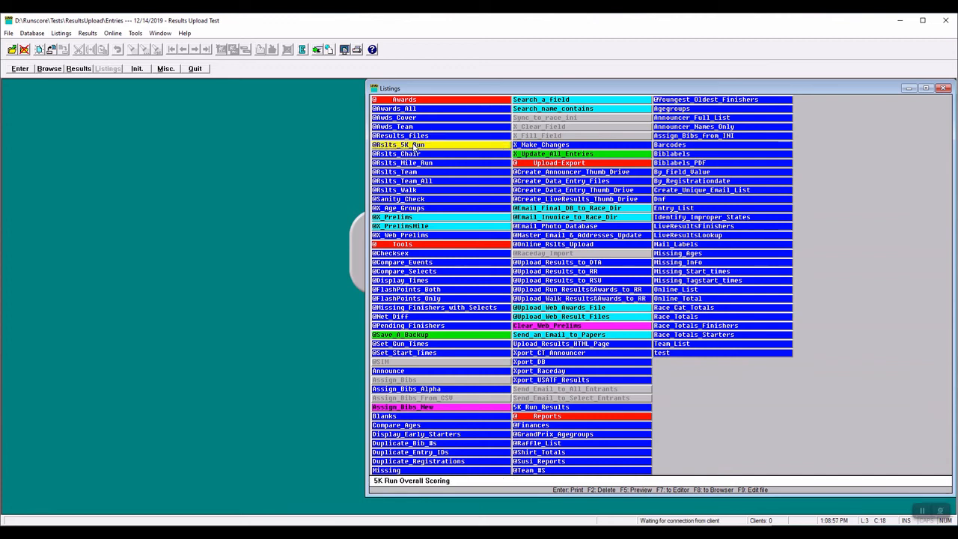
right_click(414, 146)
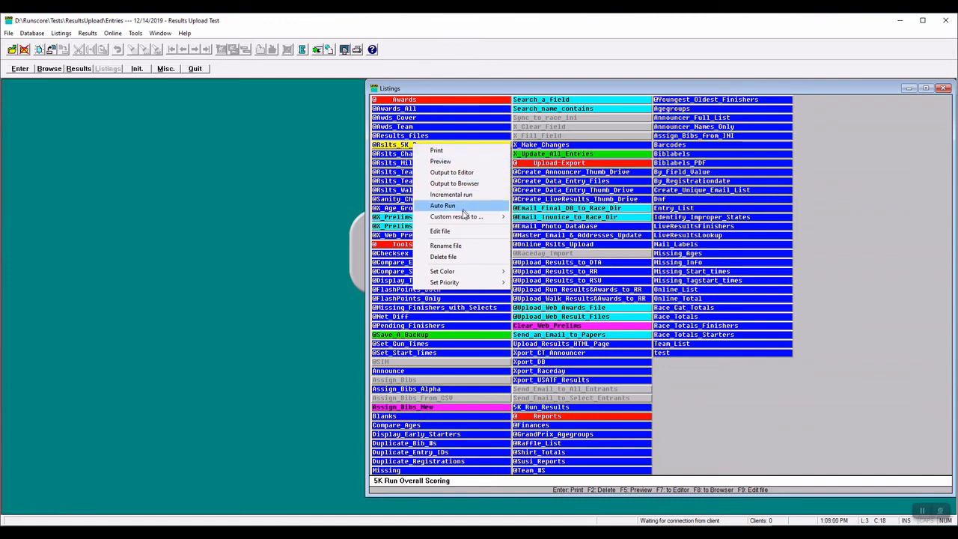
click(455, 234)
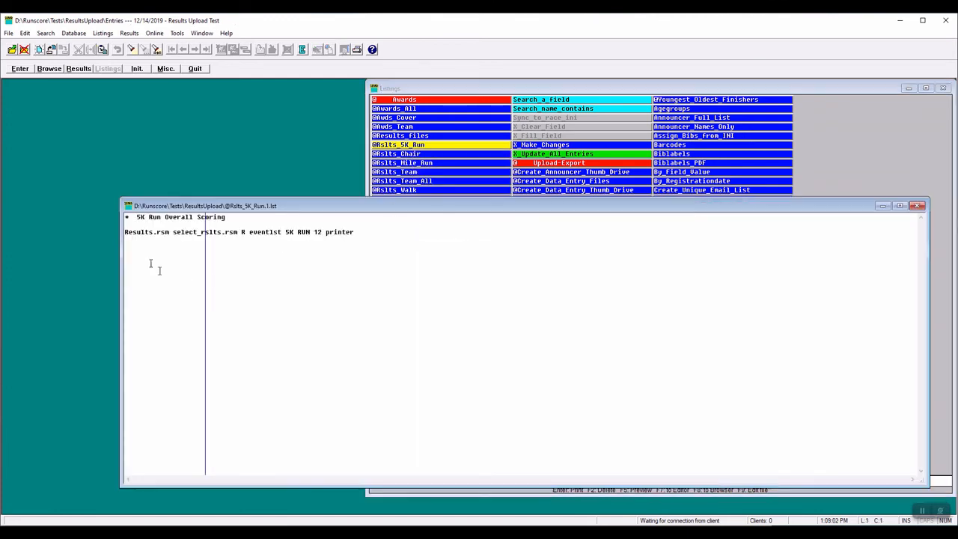
Set the output destination at the end of the listing's command line to E:\tmp\test.pdf.
double_click(145, 233)
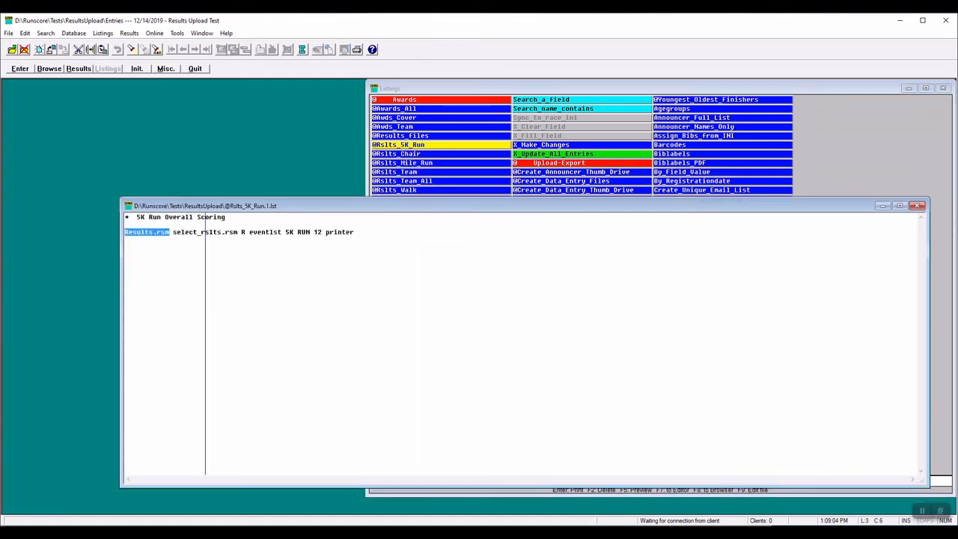
drag(325, 233, 360, 236)
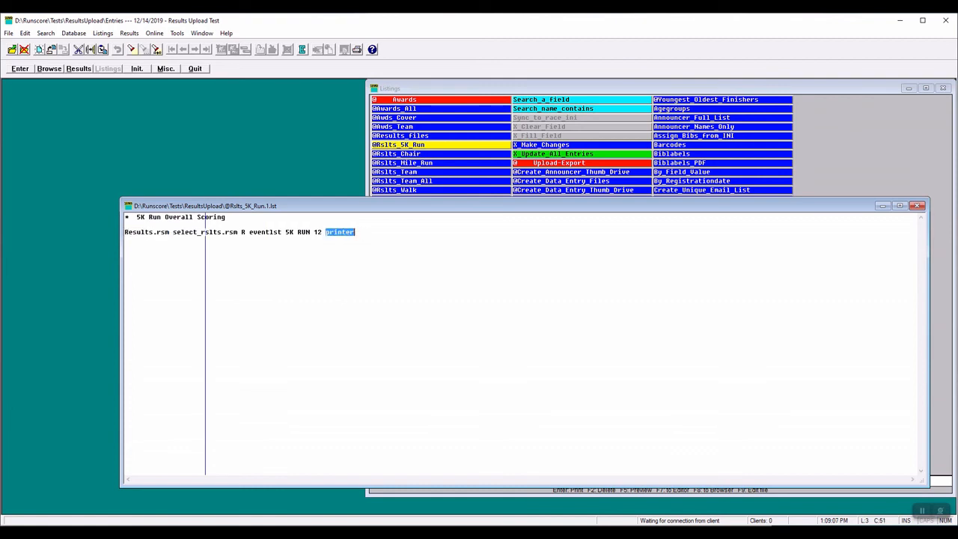
text(EL)
key(BackSpace)
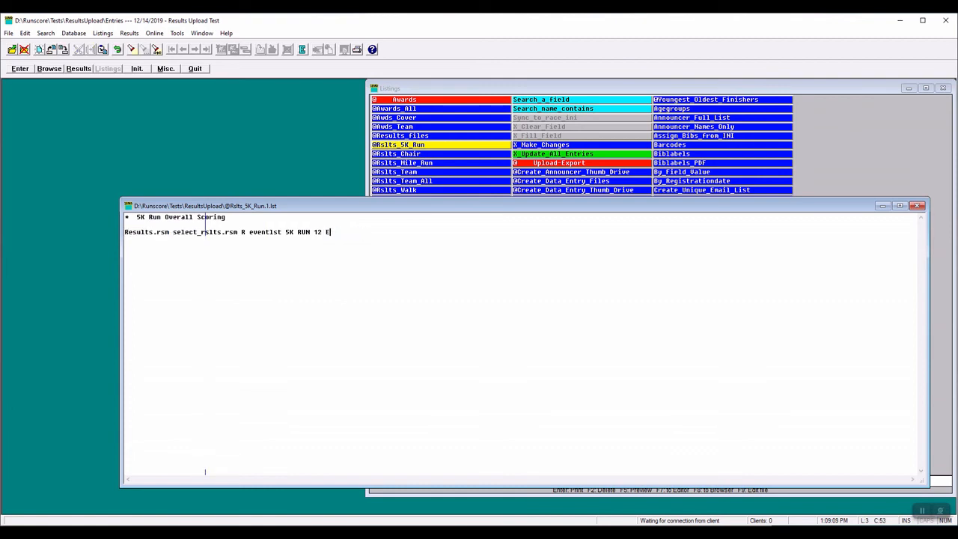
text(:\tmp\test)
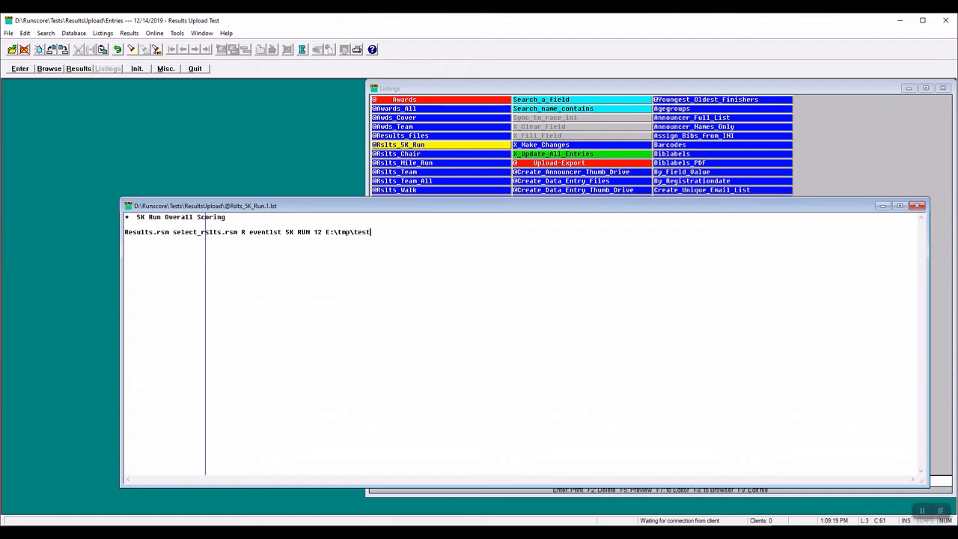
text(.pdf)
click(548, 88)
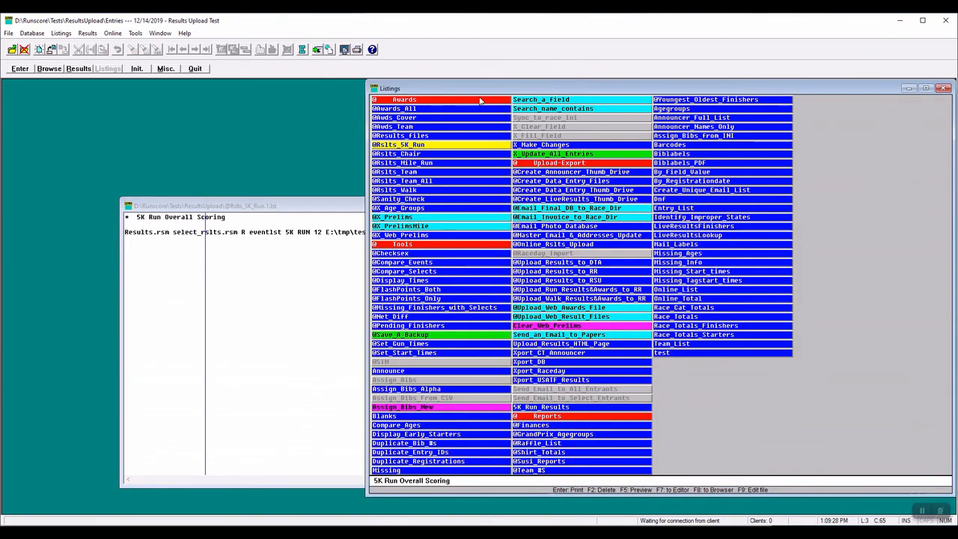
right_click(421, 147)
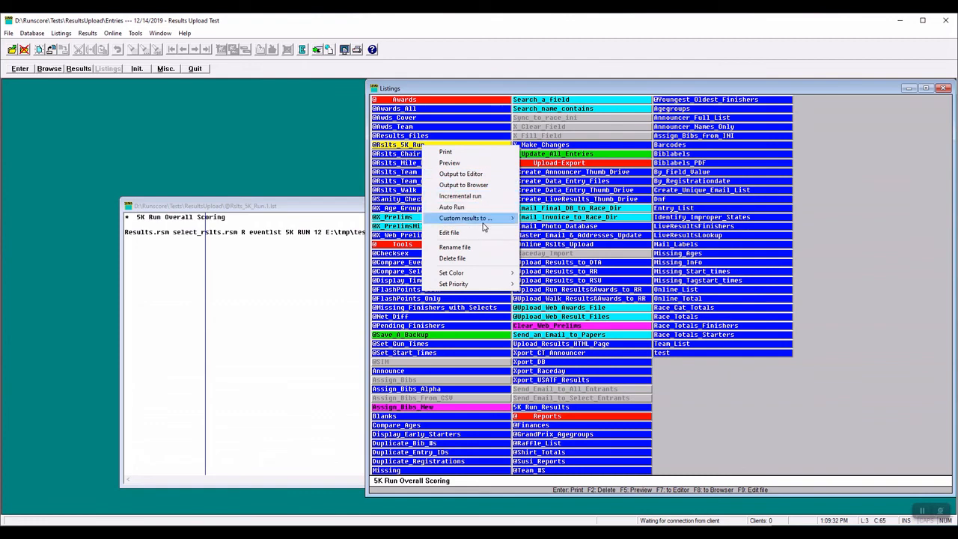
mouse_move(484, 226)
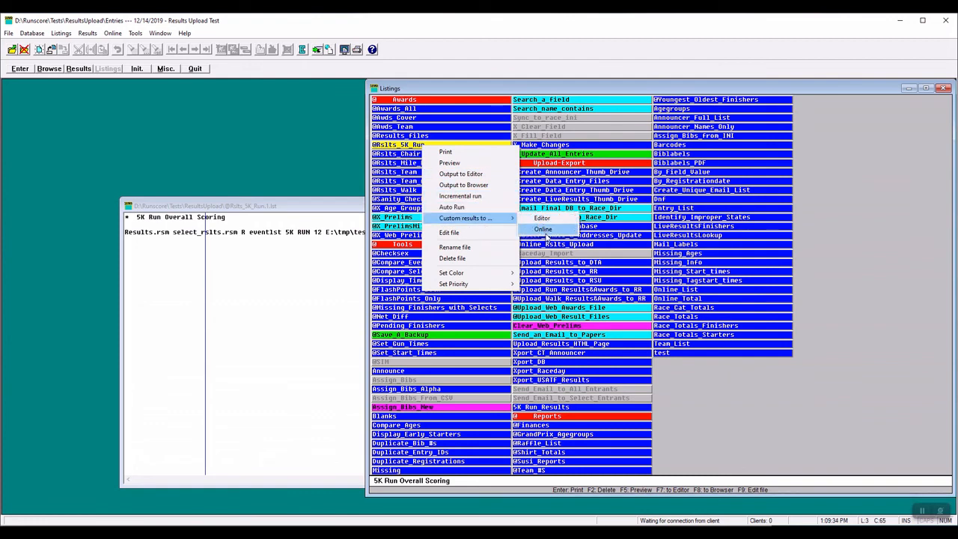
click(544, 230)
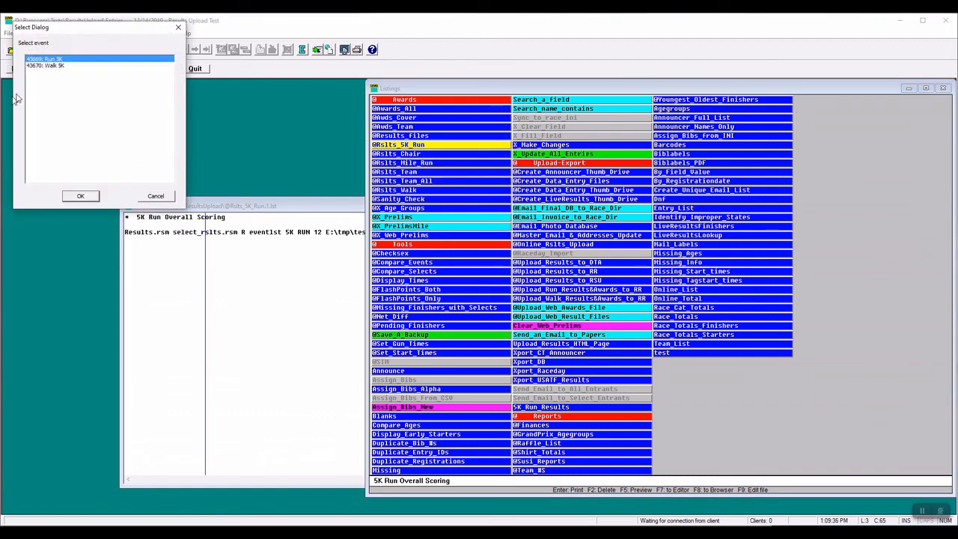
click(82, 195)
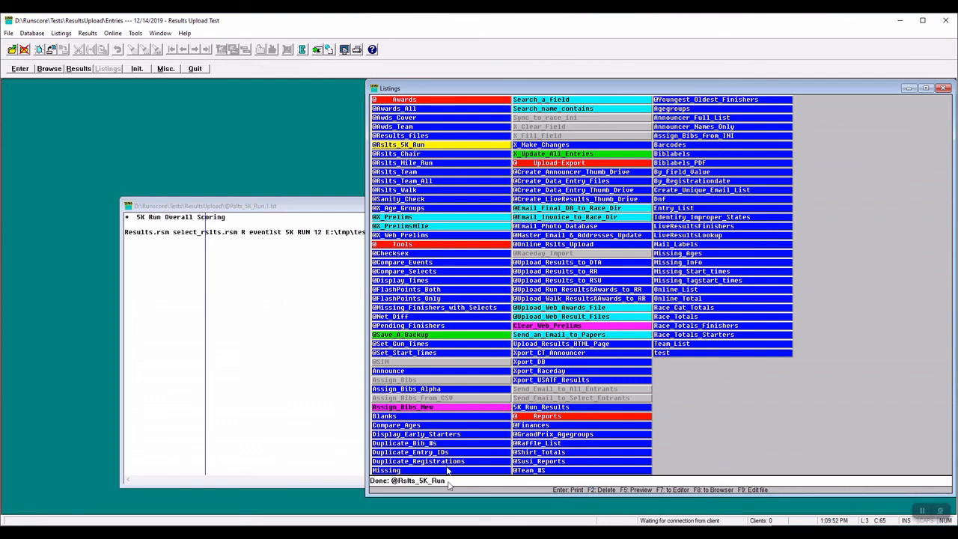
Switch to the xplorer² file manager, open test.pdf from E:\Tmp, page through the 5K run results, and close the PDF.
click(563, 533)
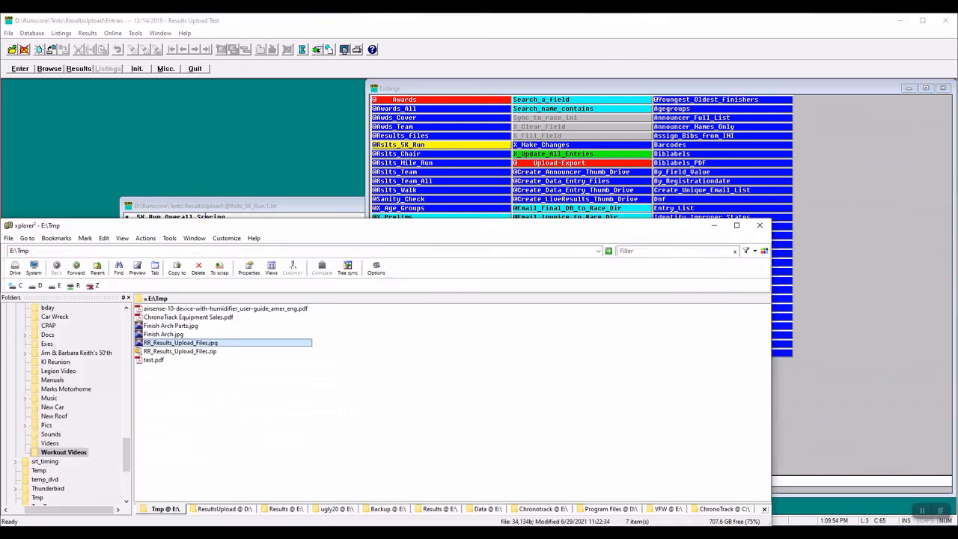
click(150, 362)
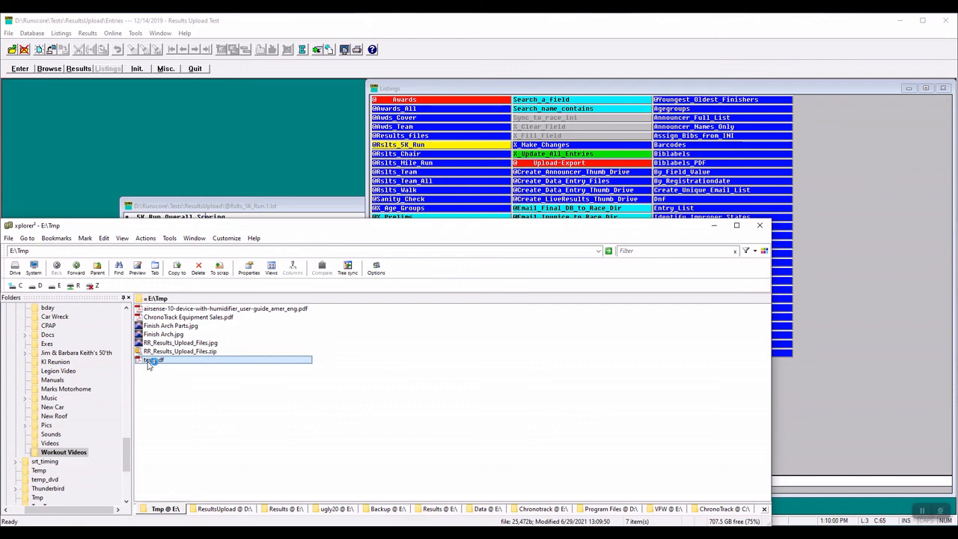
double_click(150, 361)
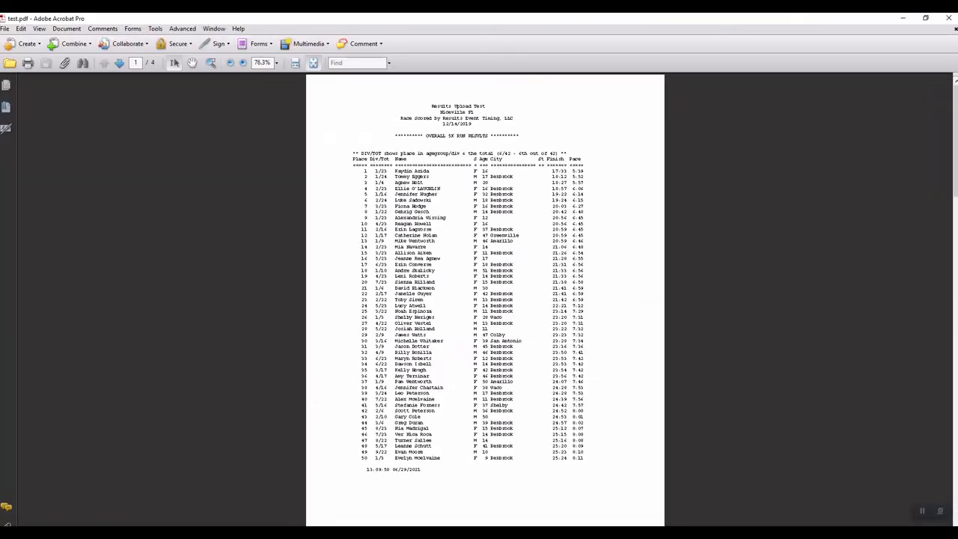
click(119, 63)
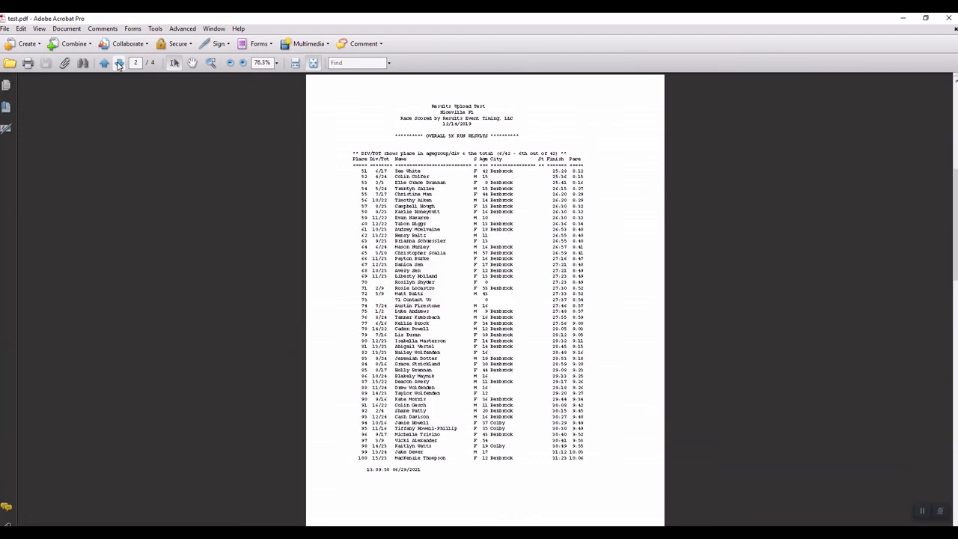
click(119, 63)
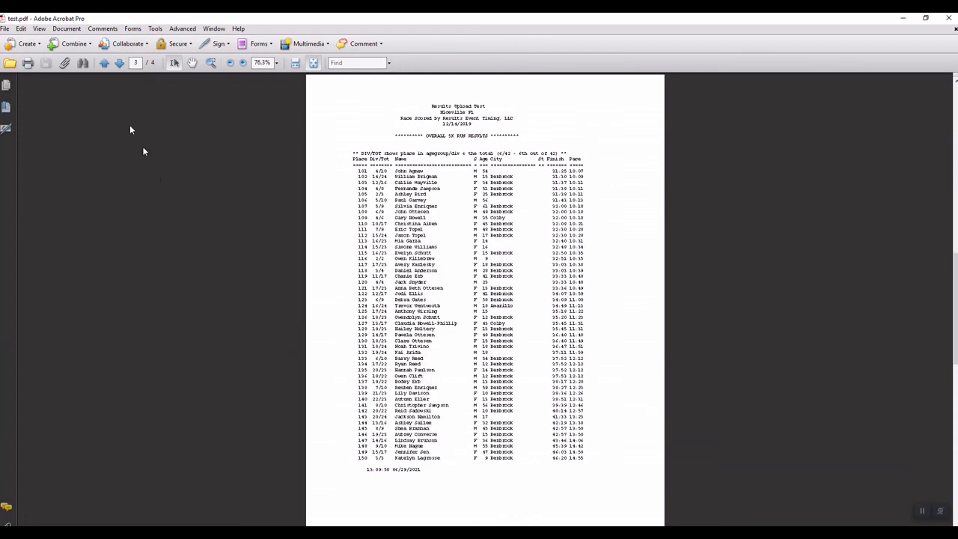
click(948, 21)
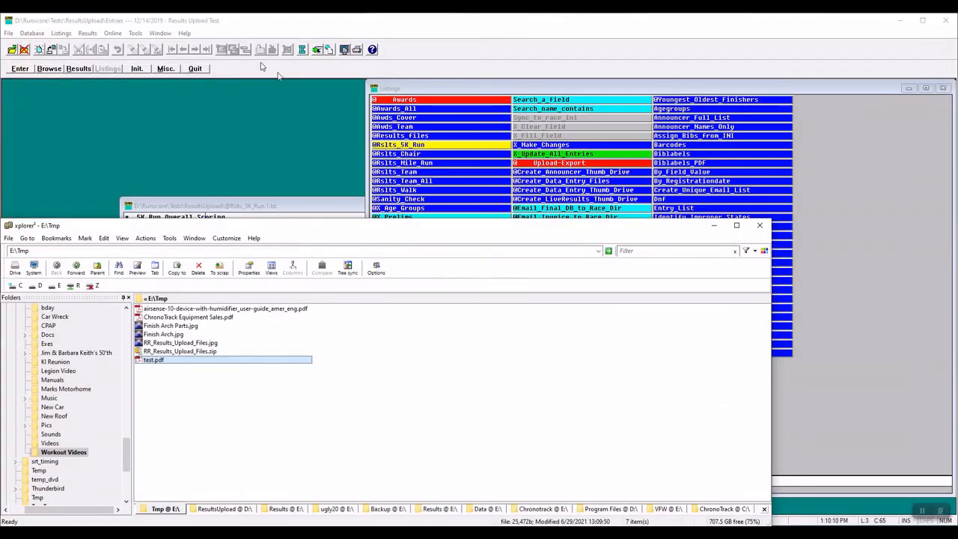
View the race results online from RunScore, review the uploaded Run 5K results PDF, and switch to the Walk 5K results.
click(118, 33)
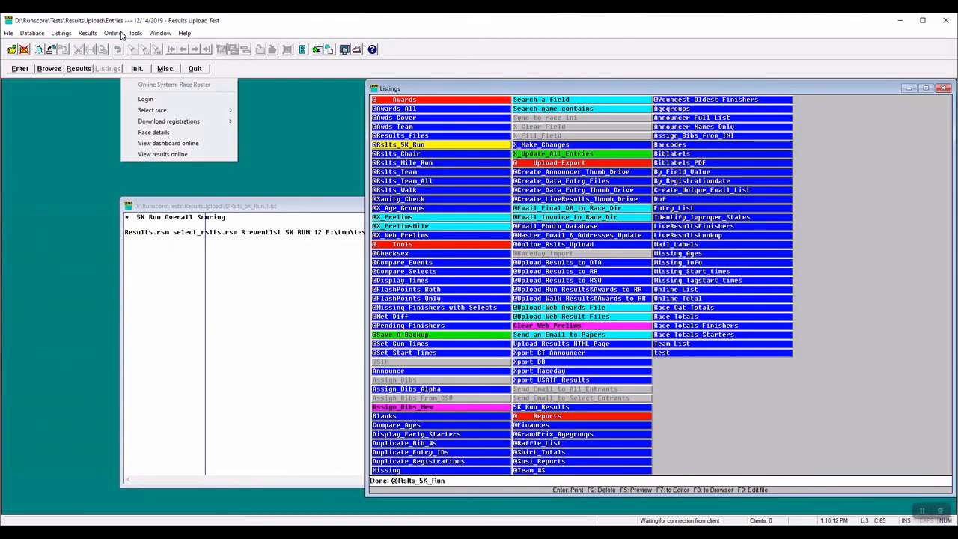
click(177, 155)
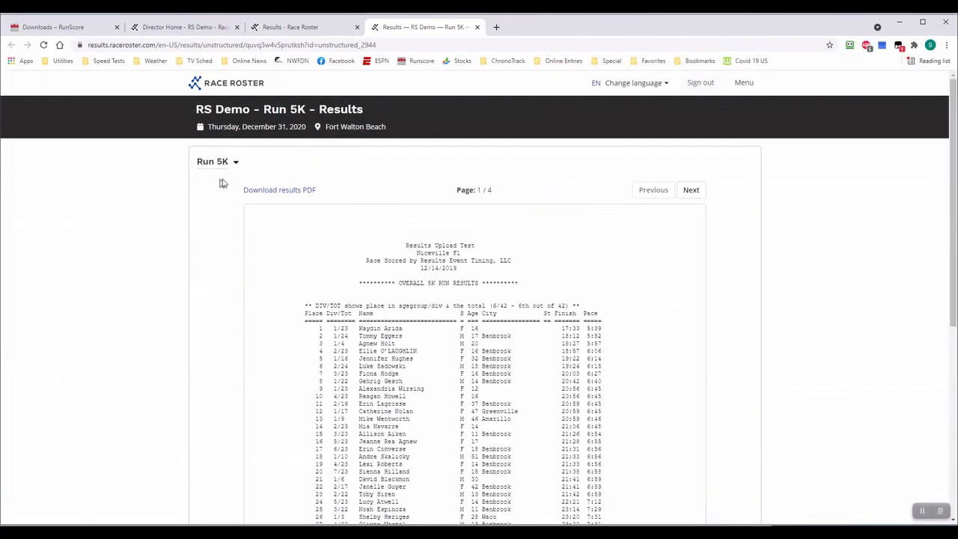
scroll(668, 396, down, 1)
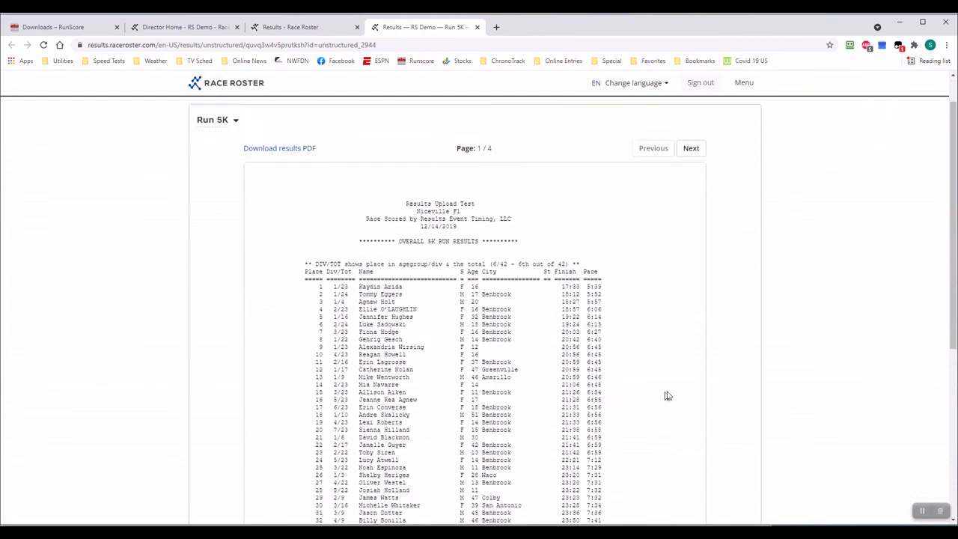
scroll(668, 396, down, 5)
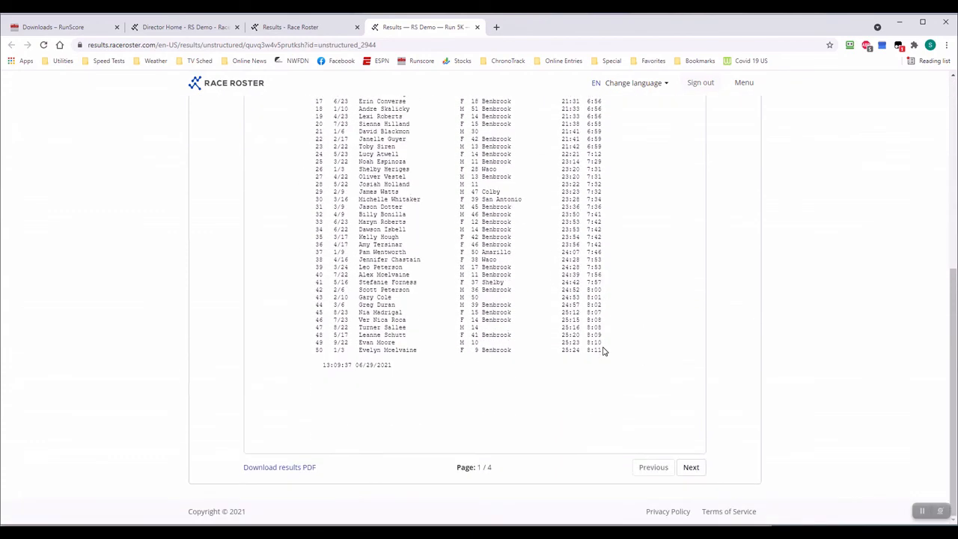
scroll(605, 352, up, 6)
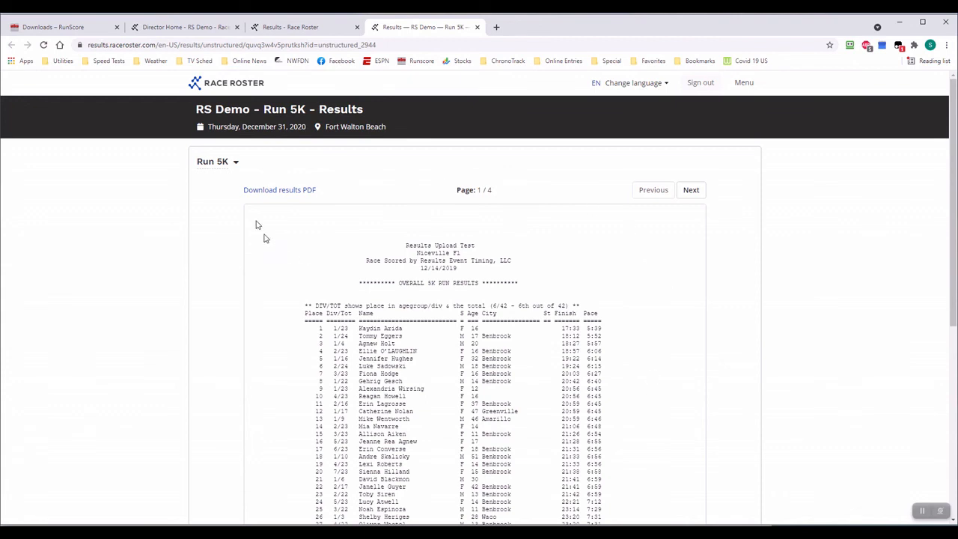
click(237, 162)
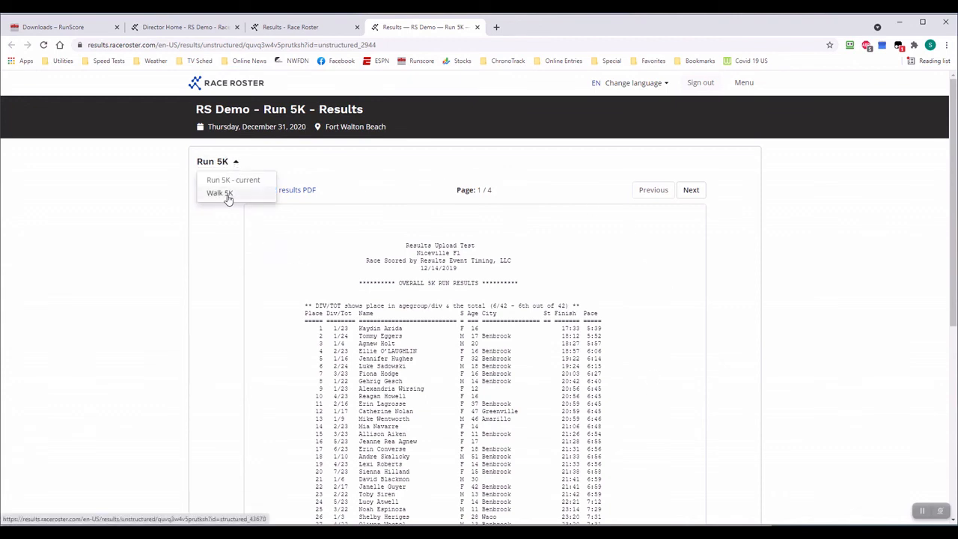
click(225, 194)
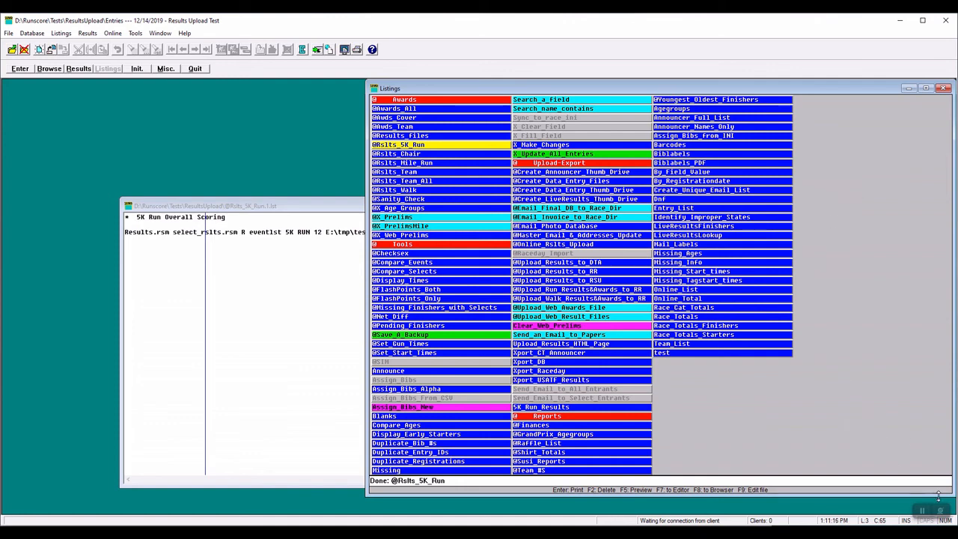
click(923, 511)
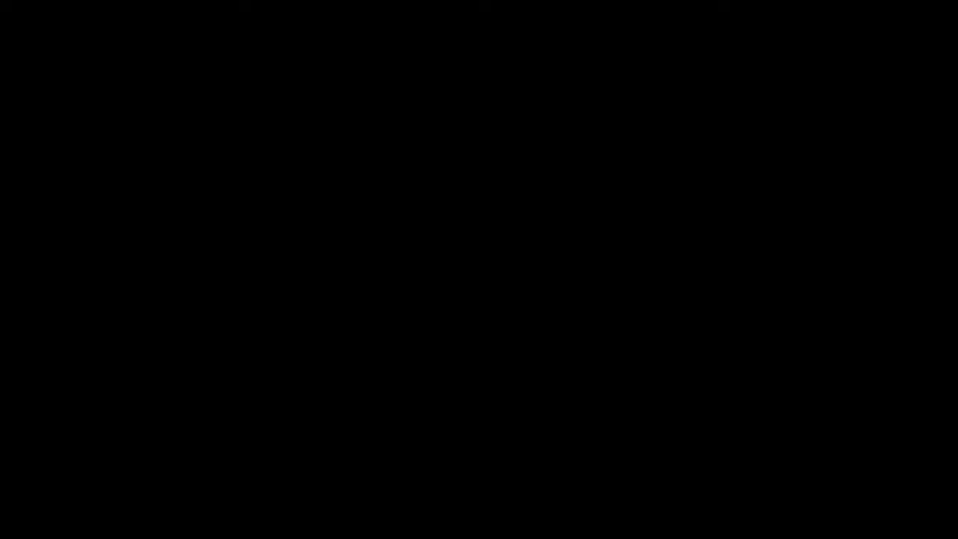